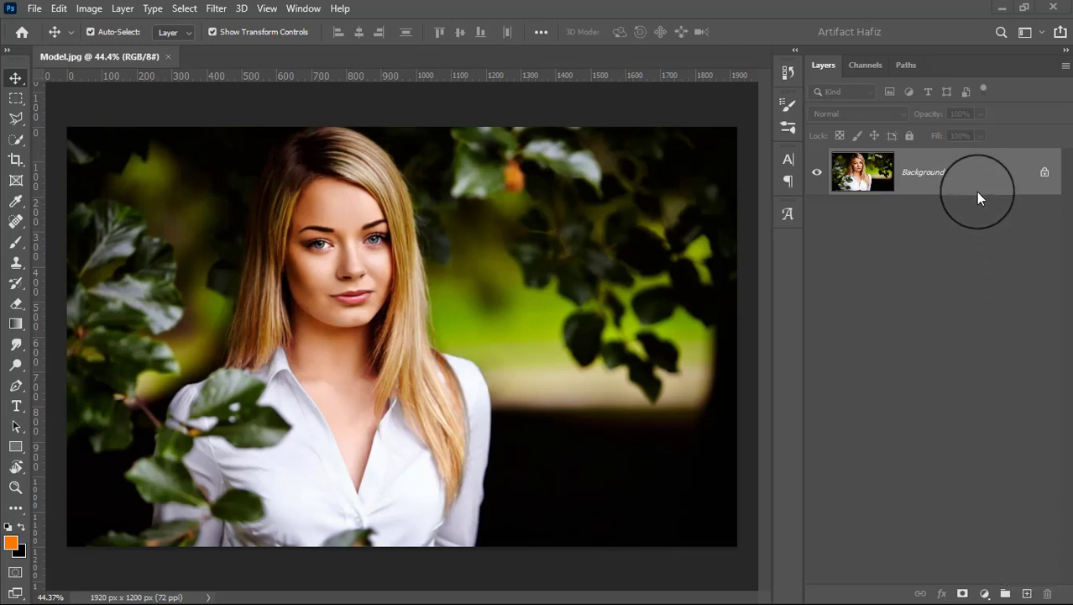
Duplicate the Background layer, convert the copy to a smart object, and open Camera Raw Filter on it
{"action": "mouse_move", "coordinate": [974, 183]}
{"action": "left_mouse_down"}
{"action": "mouse_move", "coordinate": [1006, 512]}
{"action": "mouse_move", "coordinate": [1026, 593]}
{"action": "left_mouse_up"}
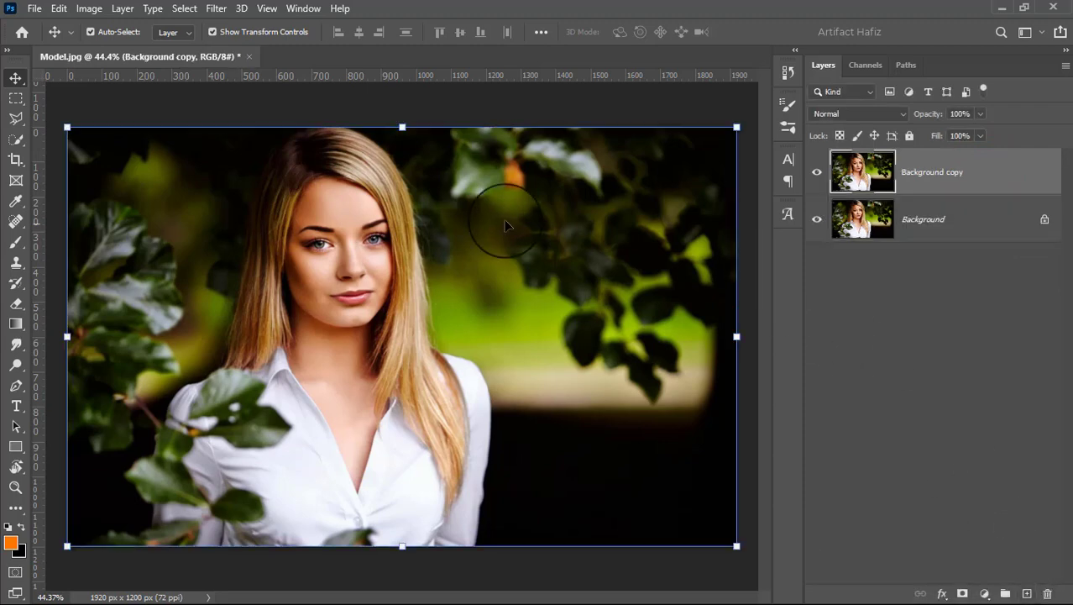
{"action": "left_click", "coordinate": [217, 10]}
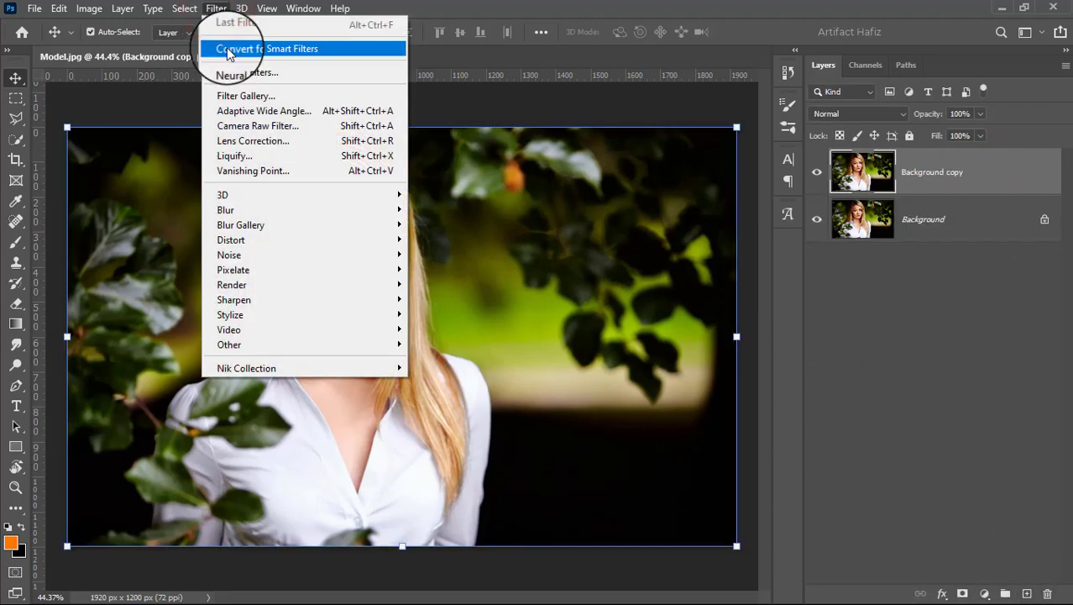
{"action": "left_click", "coordinate": [227, 51]}
{"action": "left_click", "coordinate": [217, 8]}
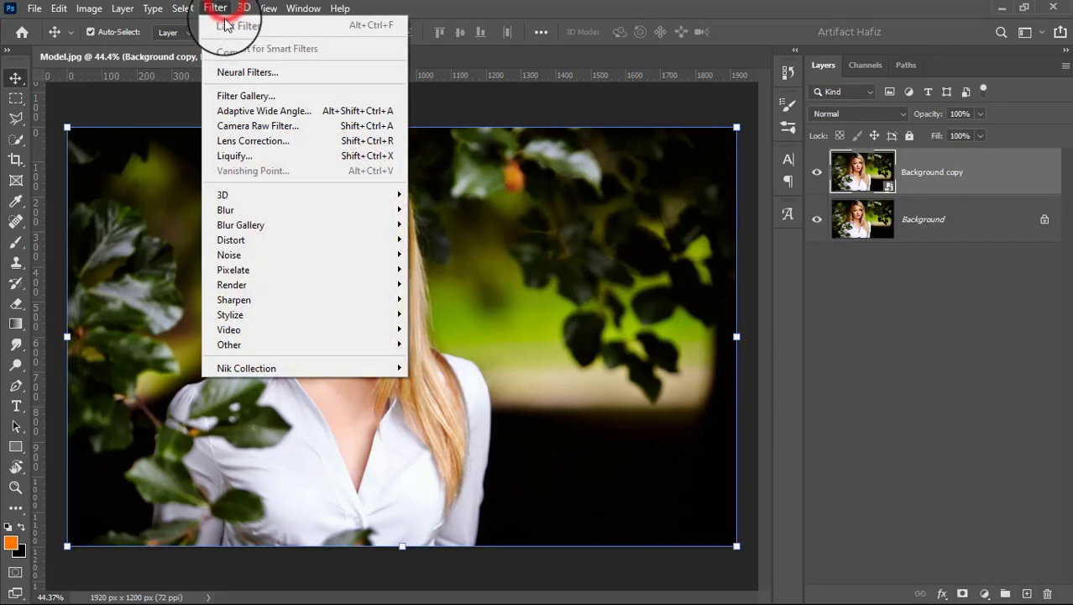
{"action": "left_click", "coordinate": [244, 125]}
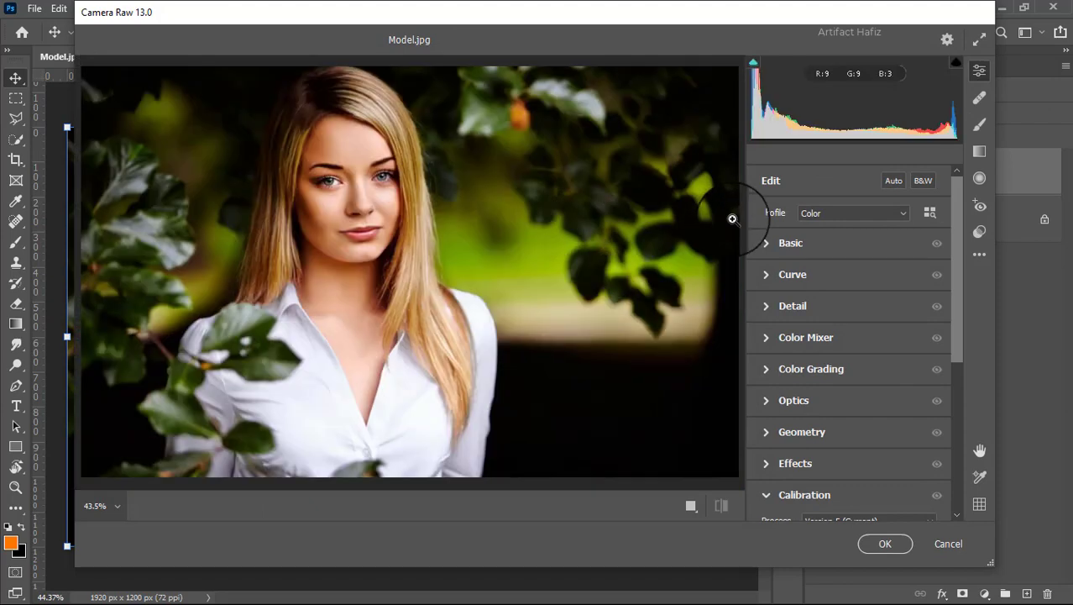
In Basic, lower Exposure to -0.15 and Highlights to -13, and adjust Texture and Clarity
{"action": "left_click", "coordinate": [766, 244]}
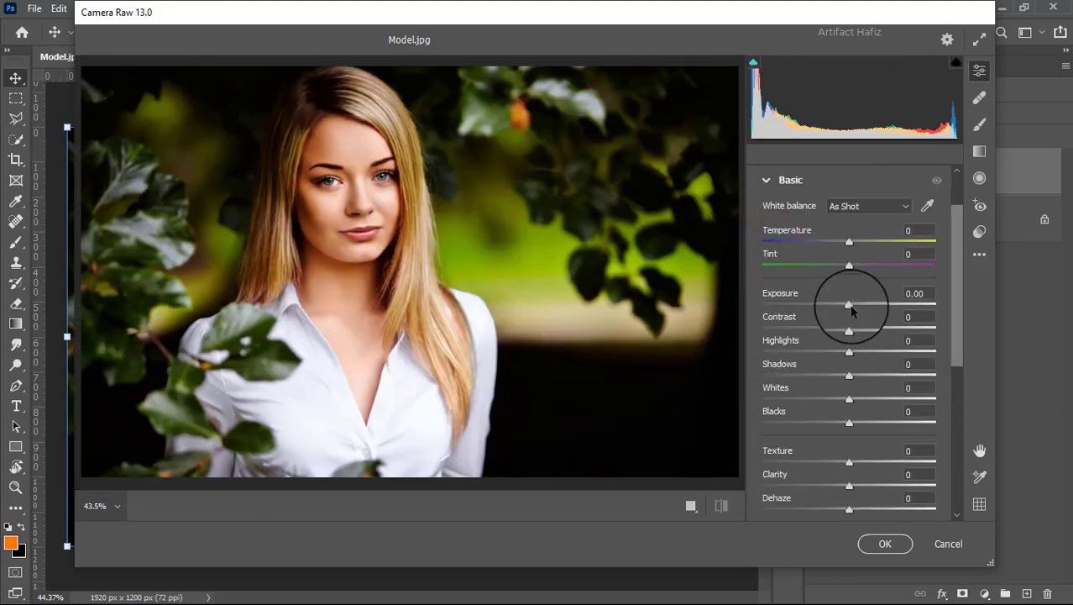
{"action": "left_click_drag", "start_coordinate": [851, 309], "coordinate": [843, 305]}
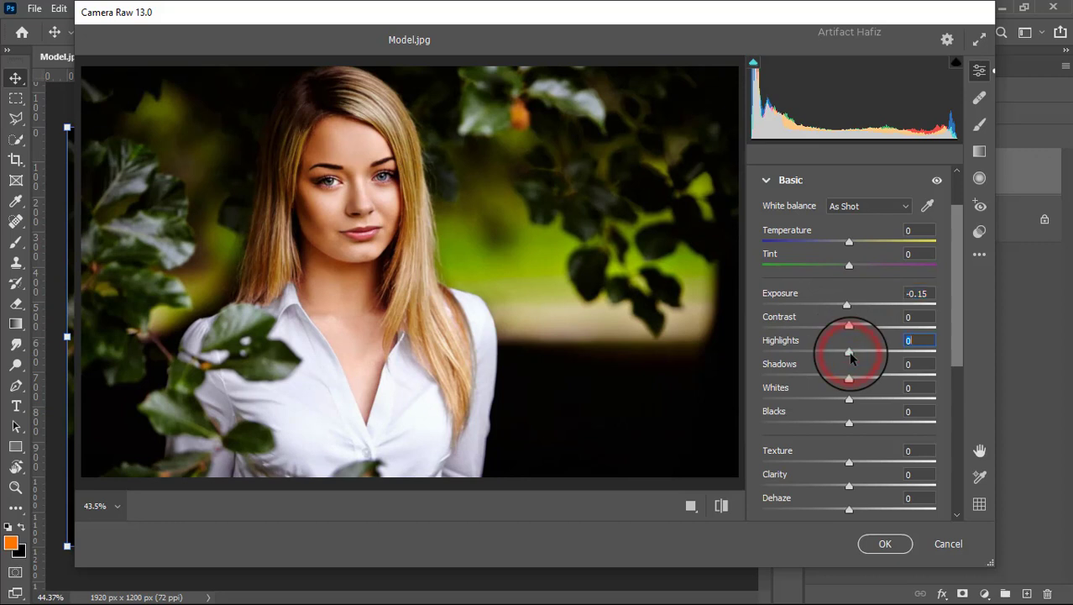
{"action": "mouse_move", "coordinate": [851, 356]}
{"action": "left_mouse_down"}
{"action": "mouse_move", "coordinate": [827, 359]}
{"action": "mouse_move", "coordinate": [891, 379]}
{"action": "mouse_move", "coordinate": [879, 377]}
{"action": "mouse_move", "coordinate": [870, 401]}
{"action": "mouse_move", "coordinate": [868, 427]}
{"action": "mouse_move", "coordinate": [877, 428]}
{"action": "left_mouse_up"}
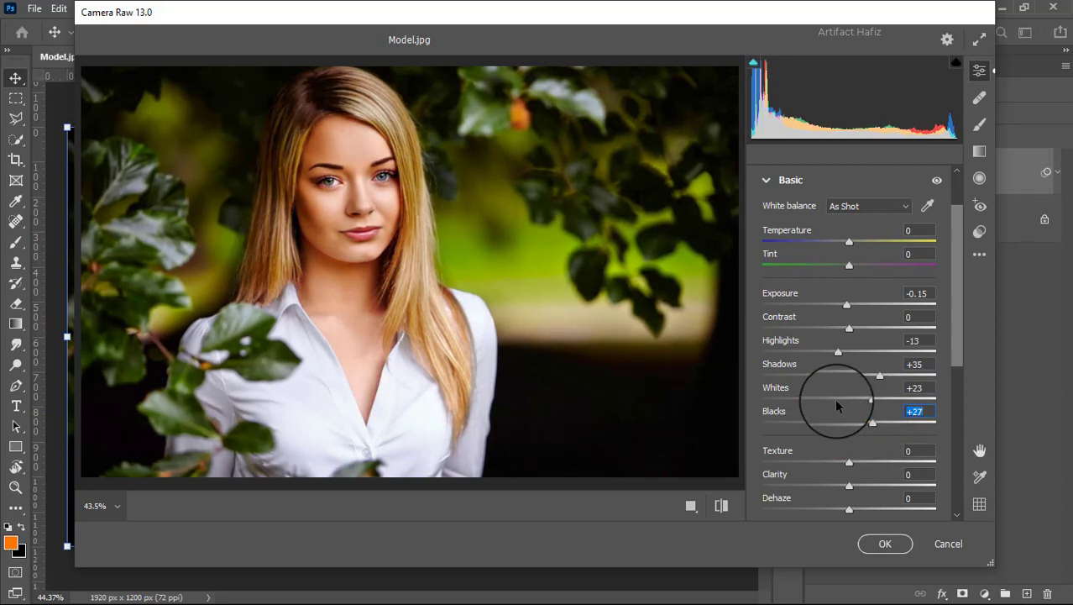
{"action": "left_click_drag", "start_coordinate": [846, 462], "coordinate": [852, 487]}
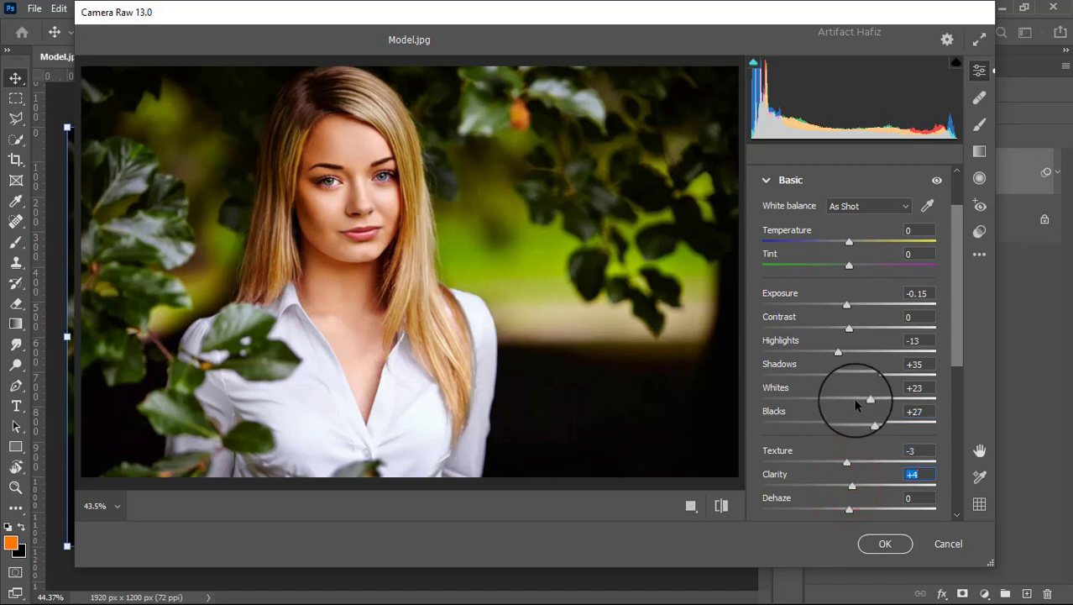
Nudge Contrast, set Dehaze to -6 and lower Vibrance to -35
{"action": "scroll", "coordinate": [855, 406], "scroll_direction": "down", "scroll_amount": 1}
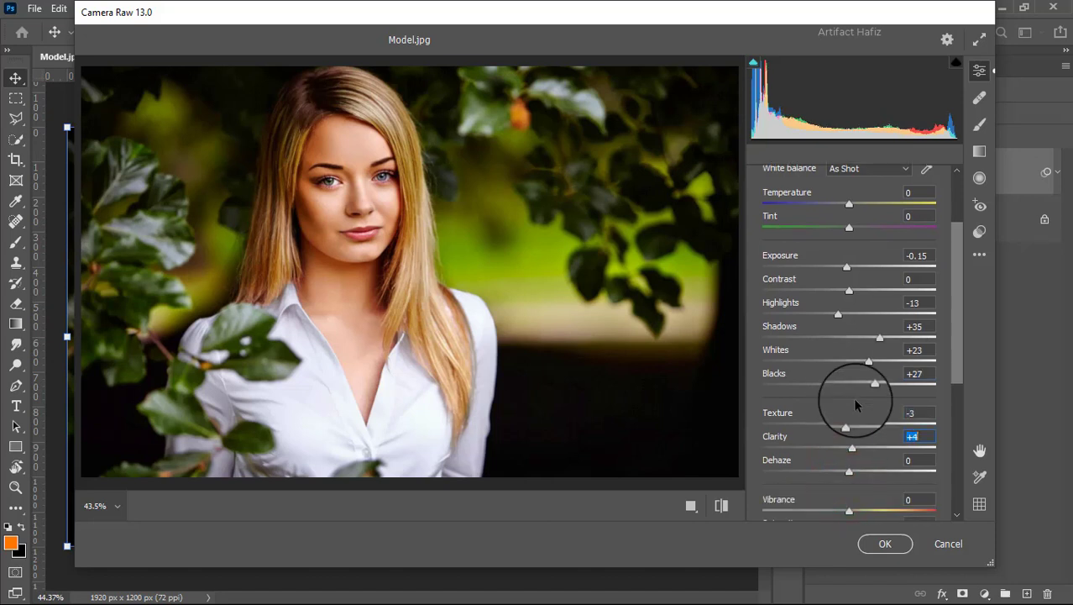
{"action": "left_click", "coordinate": [848, 290]}
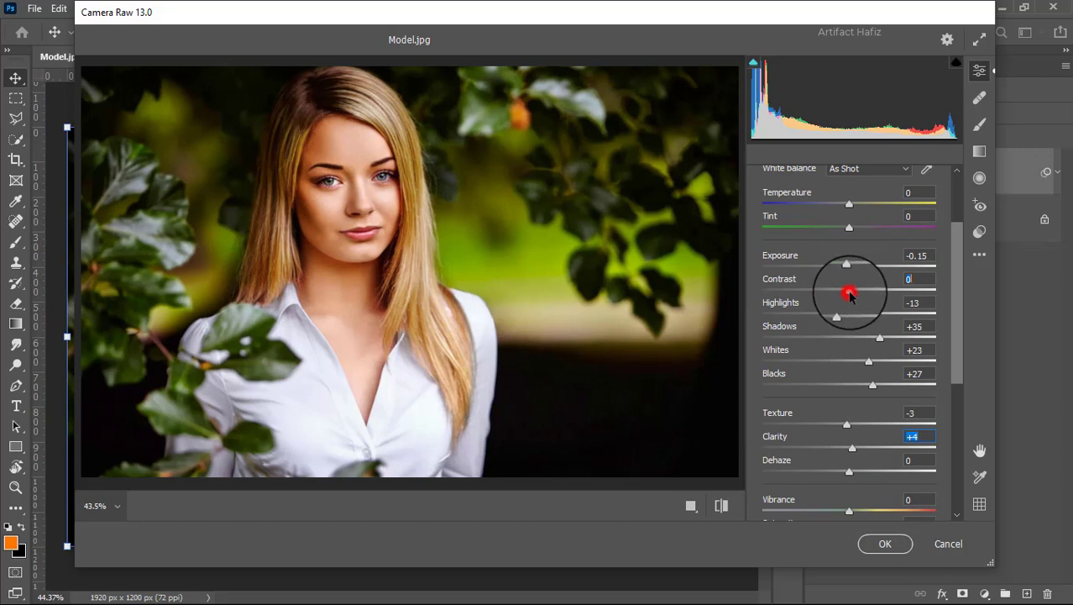
{"action": "scroll", "coordinate": [850, 294], "scroll_direction": "down", "scroll_amount": 1}
{"action": "scroll", "coordinate": [851, 295], "scroll_direction": "down", "scroll_amount": 3}
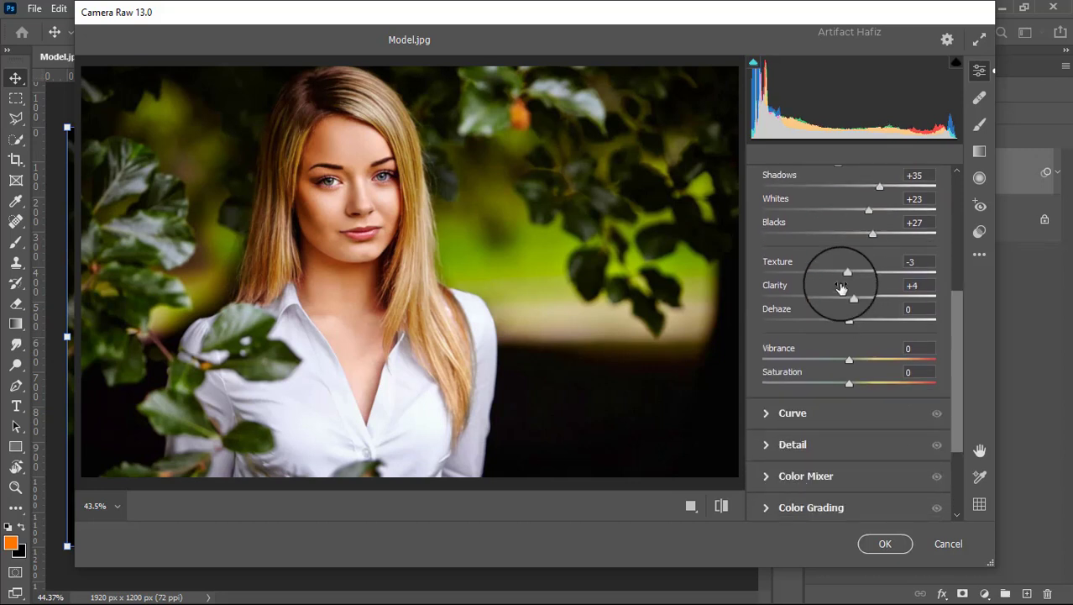
{"action": "left_click_drag", "start_coordinate": [848, 321], "coordinate": [843, 322]}
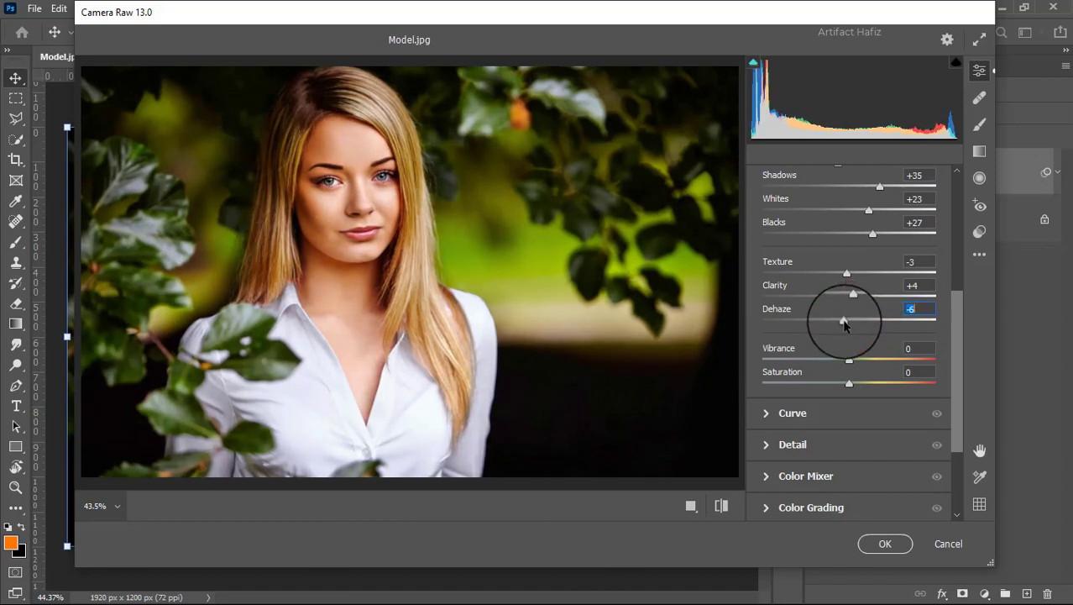
{"action": "mouse_move", "coordinate": [849, 359]}
{"action": "left_mouse_down"}
{"action": "mouse_move", "coordinate": [872, 360]}
{"action": "mouse_move", "coordinate": [838, 390]}
{"action": "mouse_move", "coordinate": [857, 384]}
{"action": "mouse_move", "coordinate": [817, 361]}
{"action": "mouse_move", "coordinate": [825, 364]}
{"action": "left_mouse_up"}
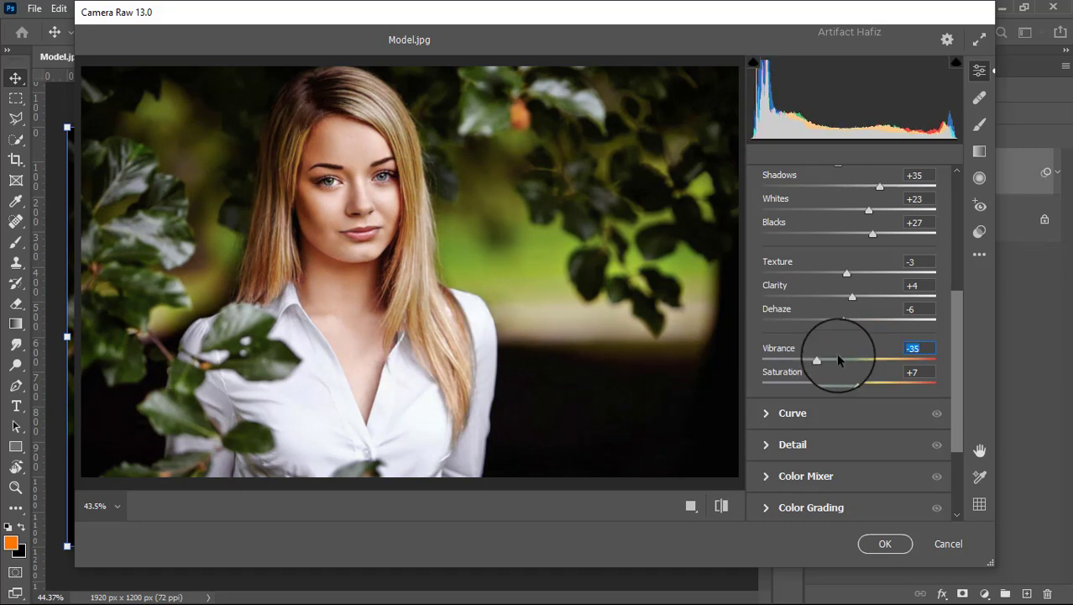
{"action": "scroll", "coordinate": [837, 357], "scroll_direction": "down", "scroll_amount": 1}
{"action": "scroll", "coordinate": [838, 357], "scroll_direction": "down", "scroll_amount": 2}
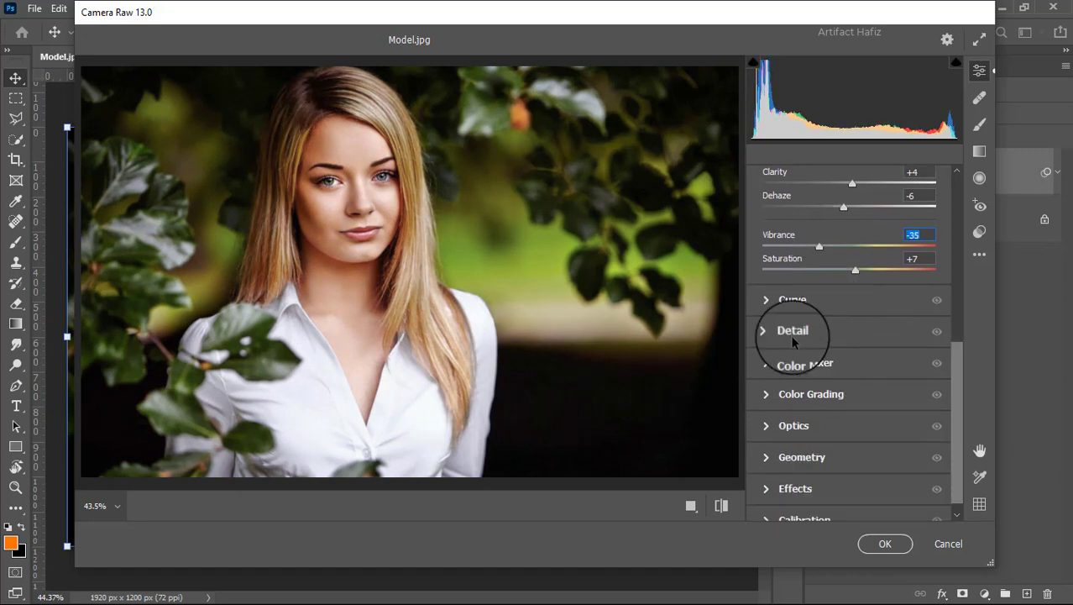
Add tone curve points at 64/55 in the shadows and 192/196 in the highlights
{"action": "left_click", "coordinate": [758, 294]}
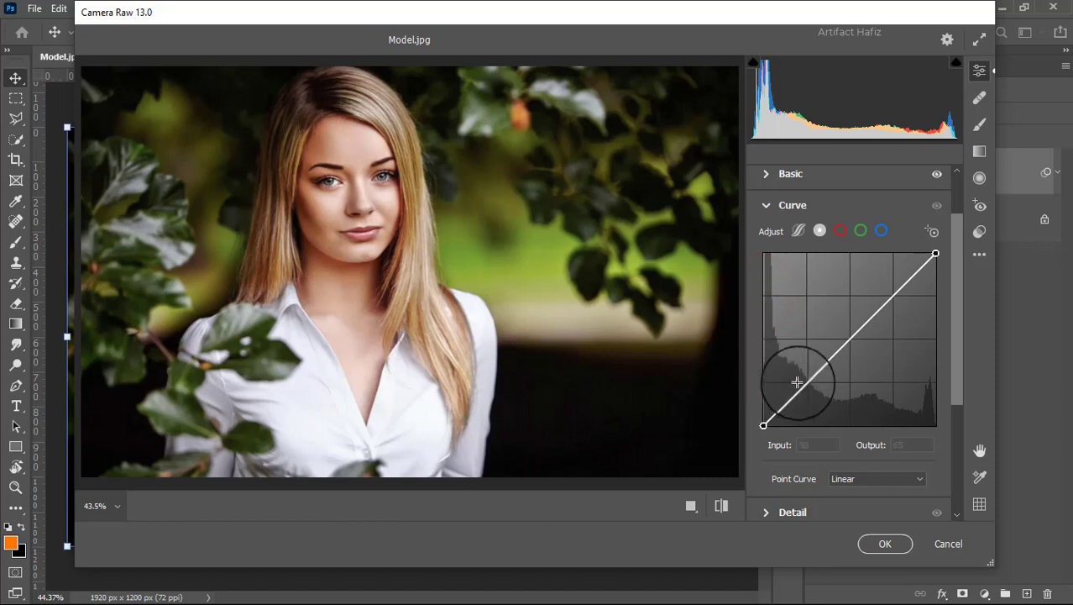
{"action": "left_click_drag", "start_coordinate": [804, 385], "coordinate": [806, 388]}
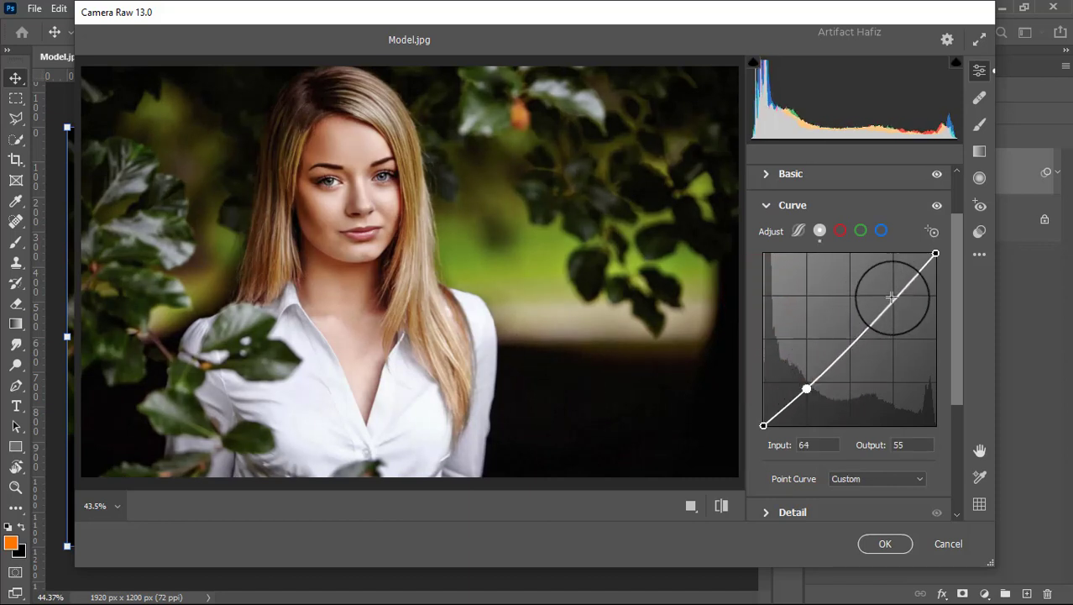
{"action": "left_click_drag", "start_coordinate": [891, 297], "coordinate": [890, 293]}
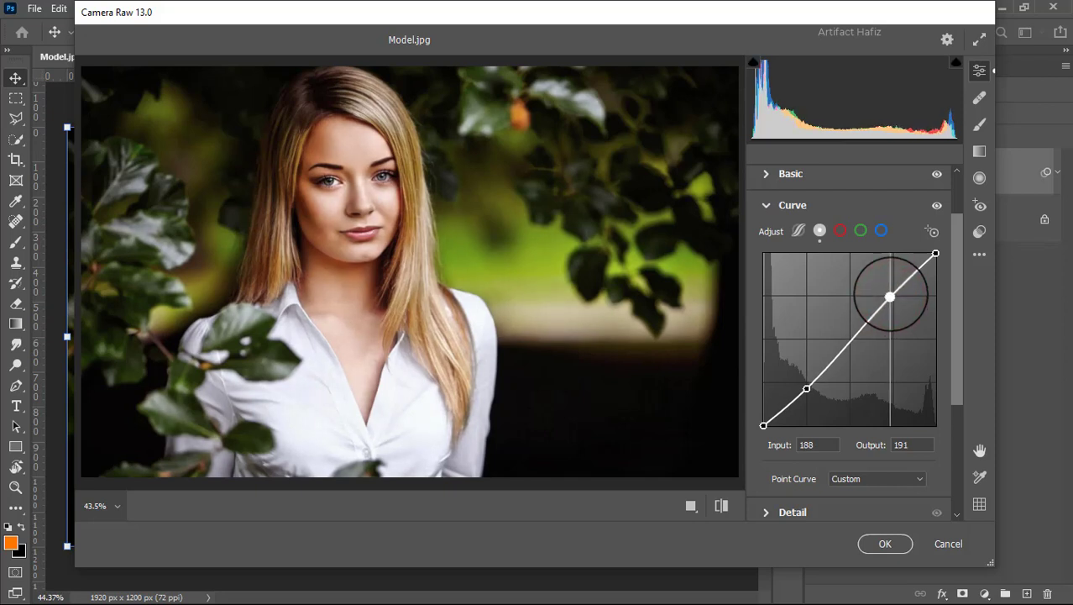
{"action": "left_click_drag", "start_coordinate": [890, 292], "coordinate": [891, 294]}
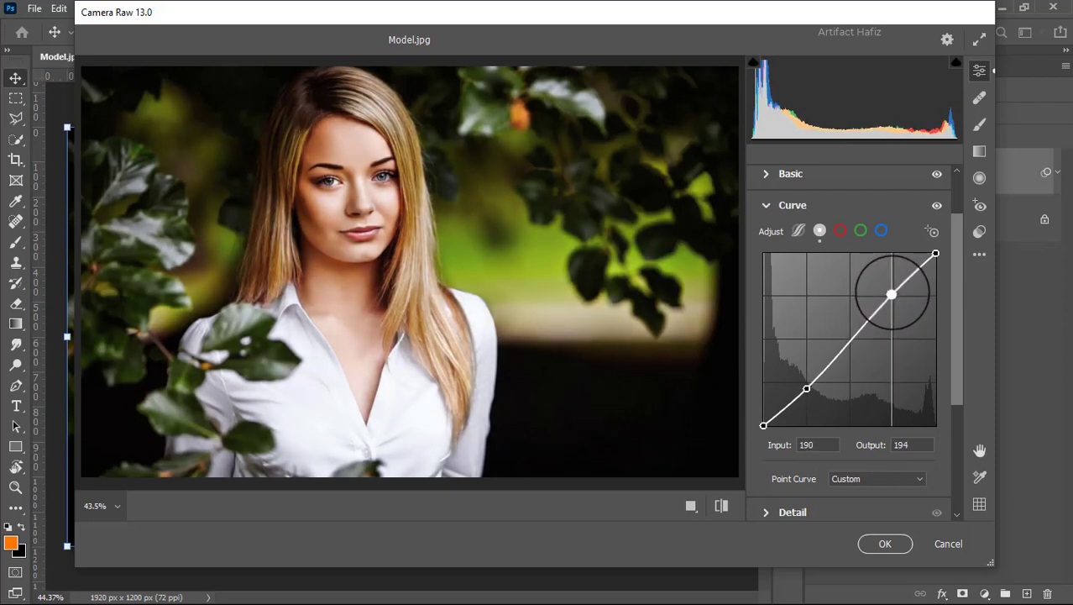
{"action": "left_click_drag", "start_coordinate": [891, 294], "coordinate": [893, 293]}
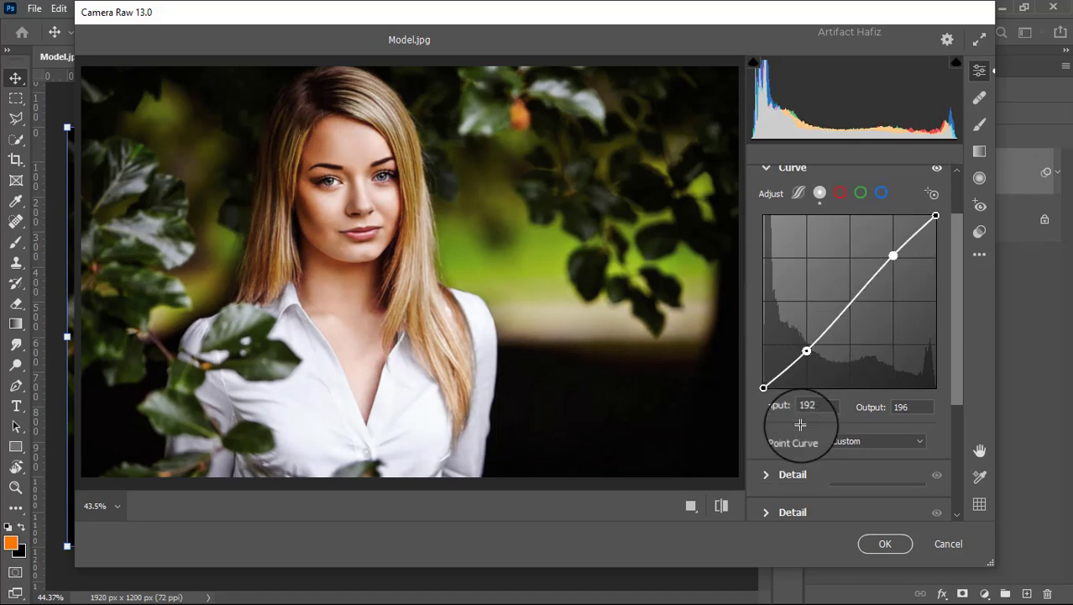
{"action": "scroll", "coordinate": [800, 424], "scroll_direction": "down", "scroll_amount": 3}
In Detail, set Sharpening to 25 and Noise Reduction to 10
{"action": "left_click", "coordinate": [764, 395]}
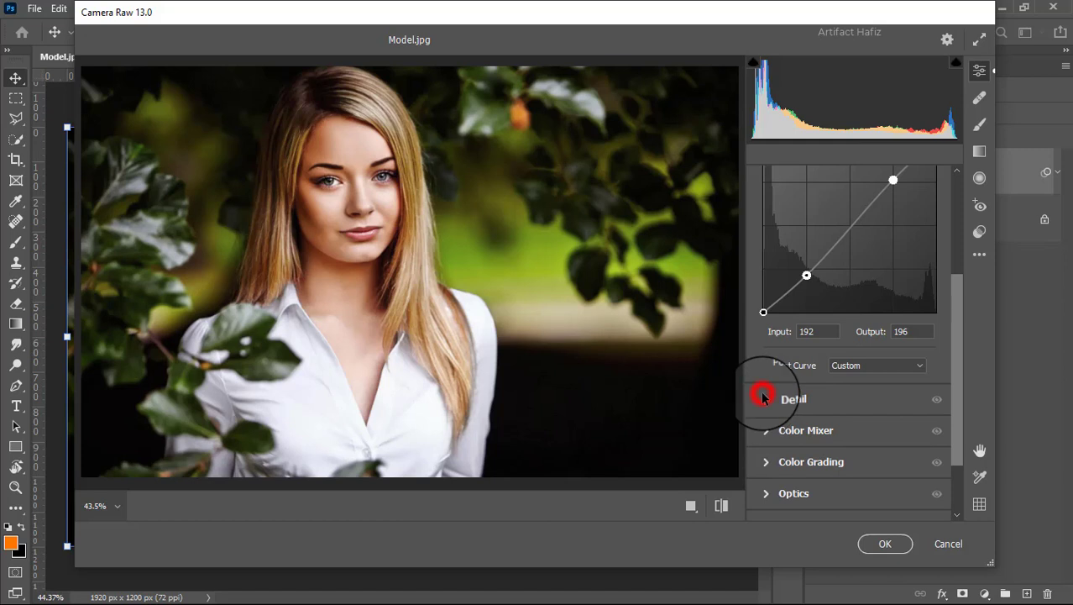
{"action": "mouse_move", "coordinate": [762, 342]}
{"action": "left_mouse_down"}
{"action": "mouse_move", "coordinate": [796, 344]}
{"action": "mouse_move", "coordinate": [781, 375]}
{"action": "left_mouse_up"}
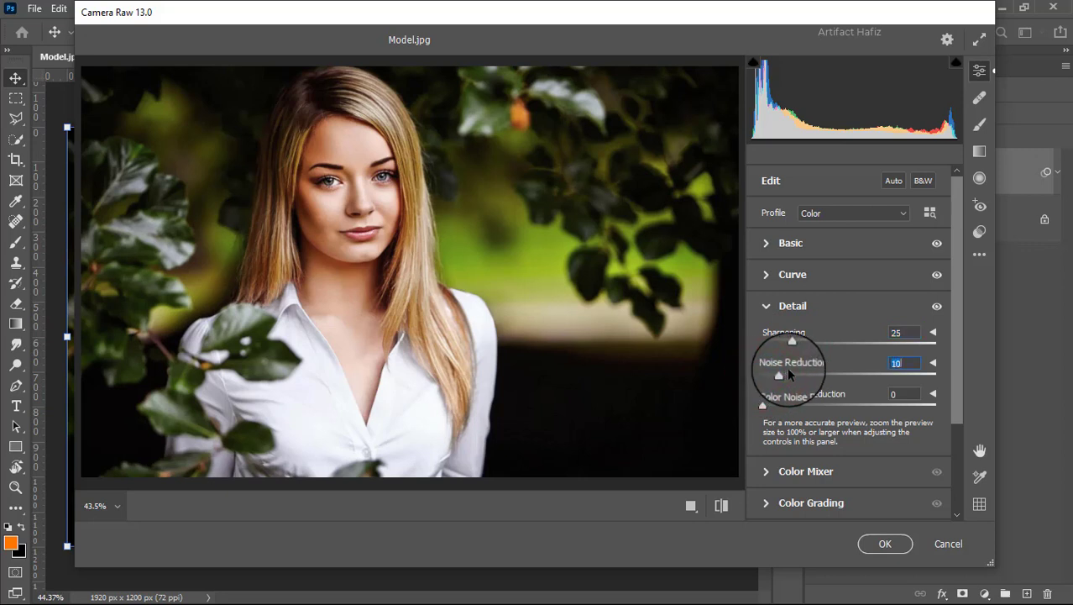
{"action": "scroll", "coordinate": [784, 368], "scroll_direction": "down", "scroll_amount": 1}
{"action": "scroll", "coordinate": [787, 367], "scroll_direction": "down", "scroll_amount": 2}
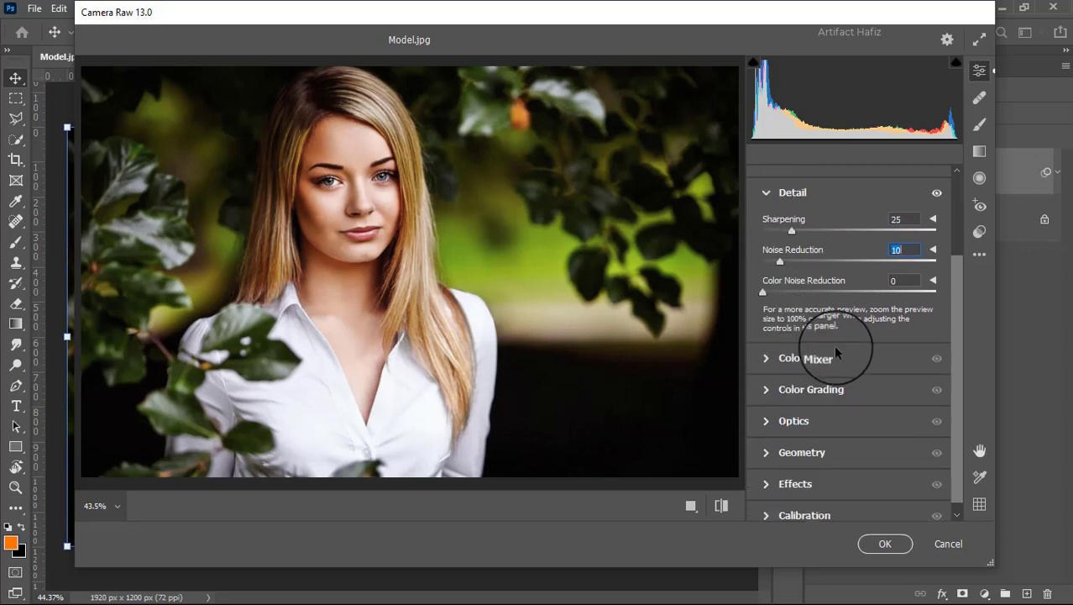
{"action": "scroll", "coordinate": [839, 339], "scroll_direction": "up", "scroll_amount": 3}
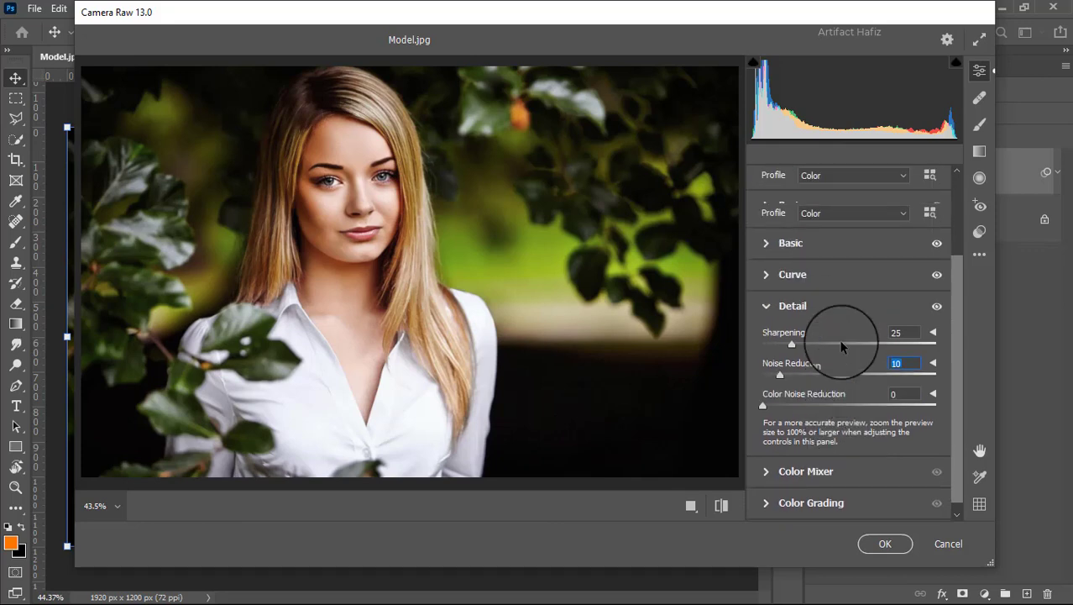
Lower the Basic Exposure further to -0.80 to darken the portrait
{"action": "left_click", "coordinate": [767, 244]}
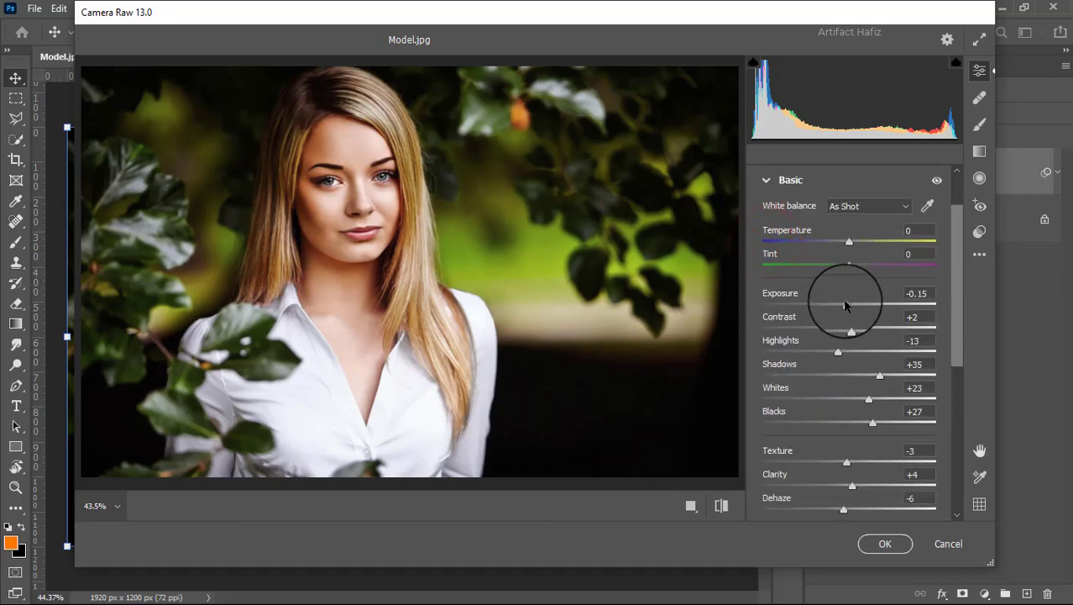
{"action": "left_click_drag", "start_coordinate": [843, 304], "coordinate": [834, 314]}
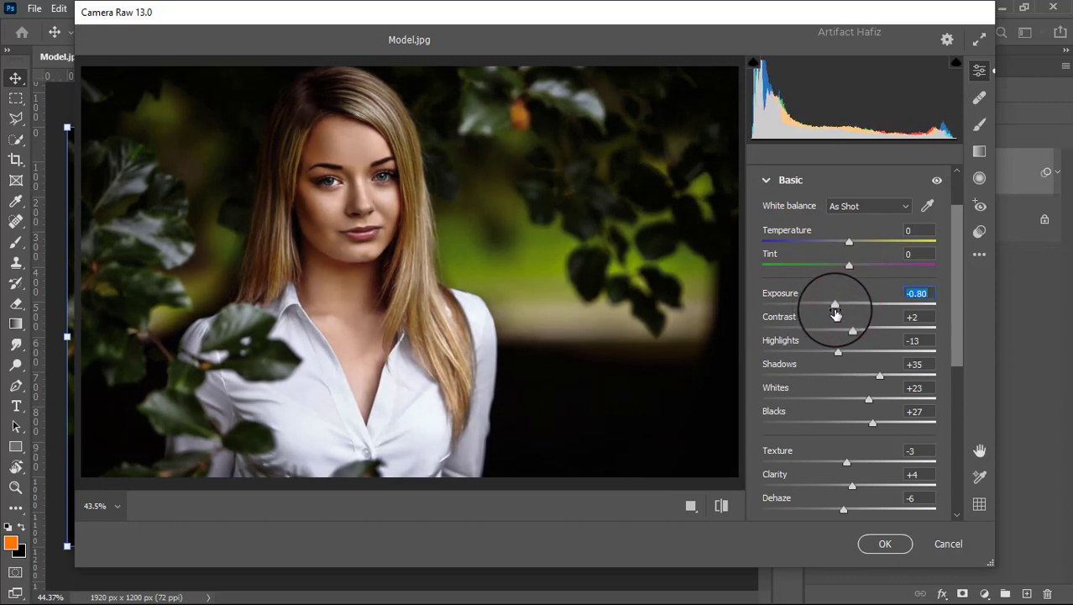
{"action": "scroll", "coordinate": [832, 306], "scroll_direction": "down", "scroll_amount": 2}
{"action": "scroll", "coordinate": [832, 306], "scroll_direction": "down", "scroll_amount": 2}
{"action": "scroll", "coordinate": [807, 336], "scroll_direction": "down", "scroll_amount": 2}
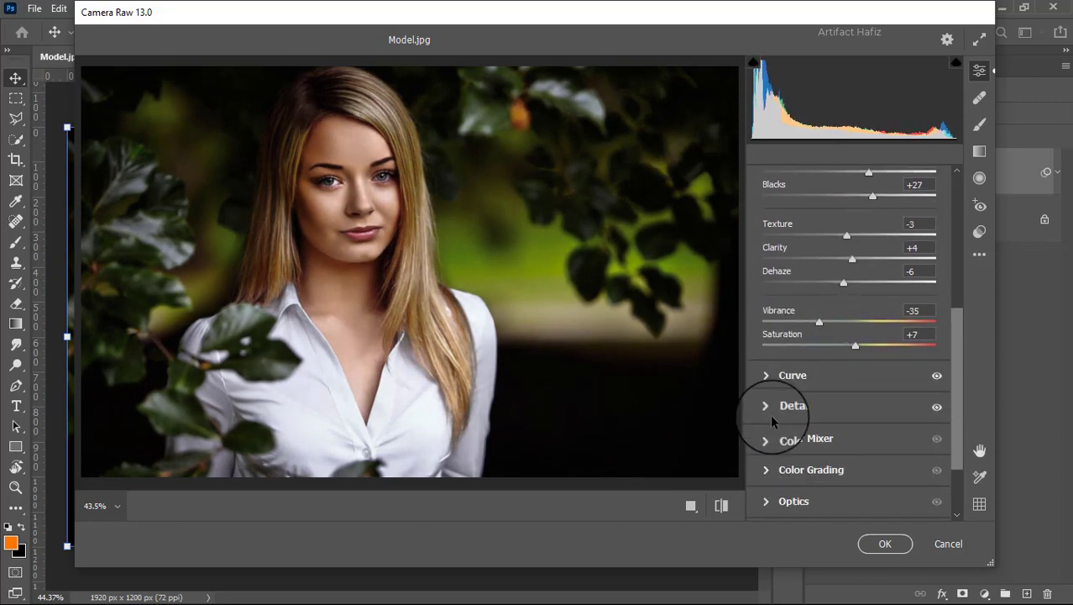
Set HSL saturation to Reds +67, Oranges +2, Yellows -100, Greens -23, Aquas +8, Blues +14
{"action": "left_click", "coordinate": [769, 440]}
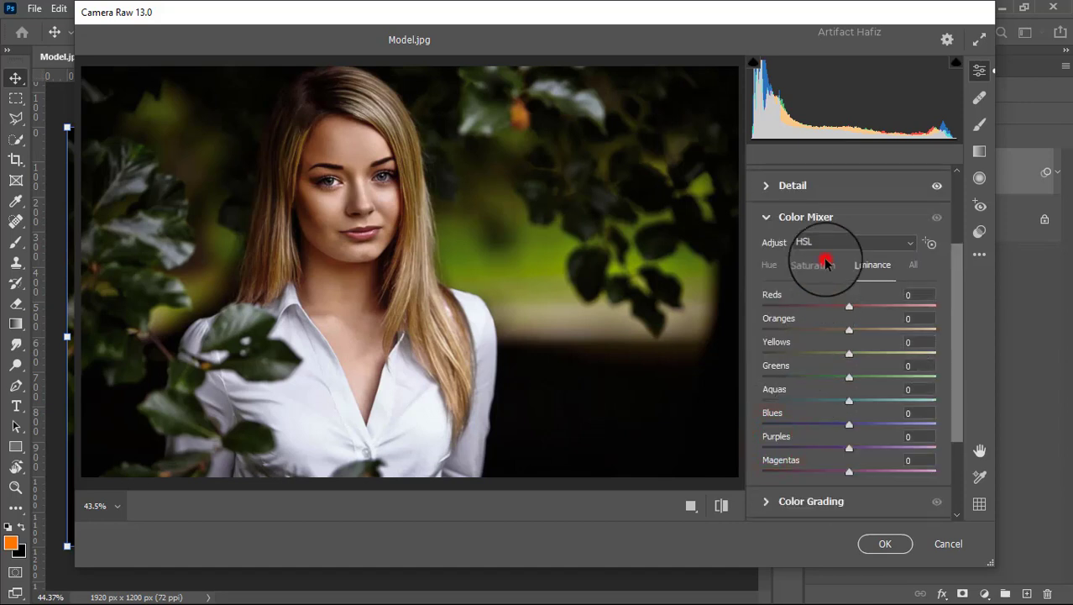
{"action": "left_click", "coordinate": [826, 264]}
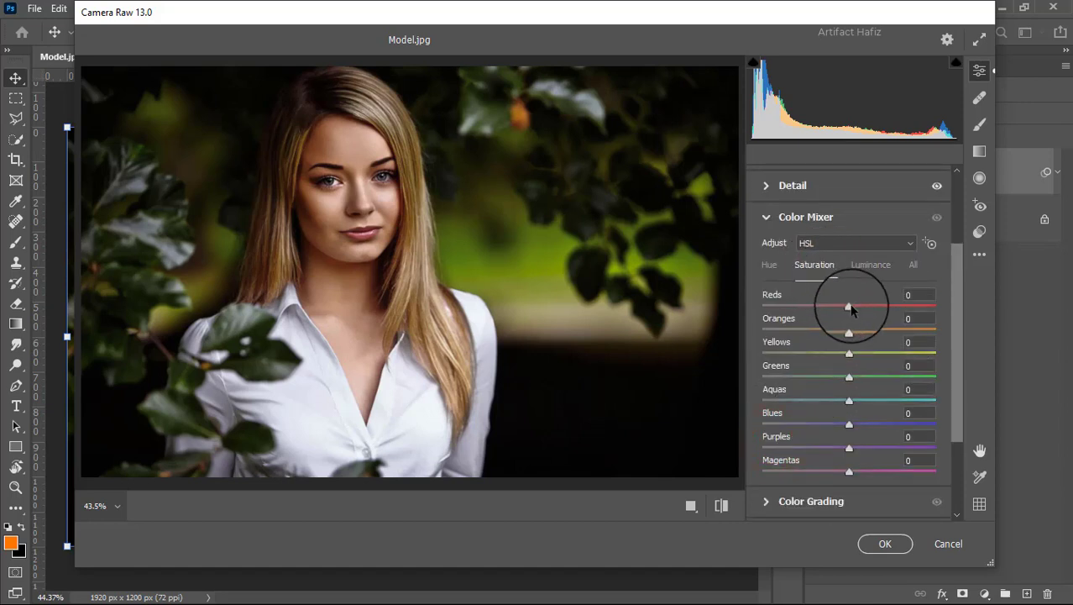
{"action": "left_click_drag", "start_coordinate": [851, 309], "coordinate": [907, 309]}
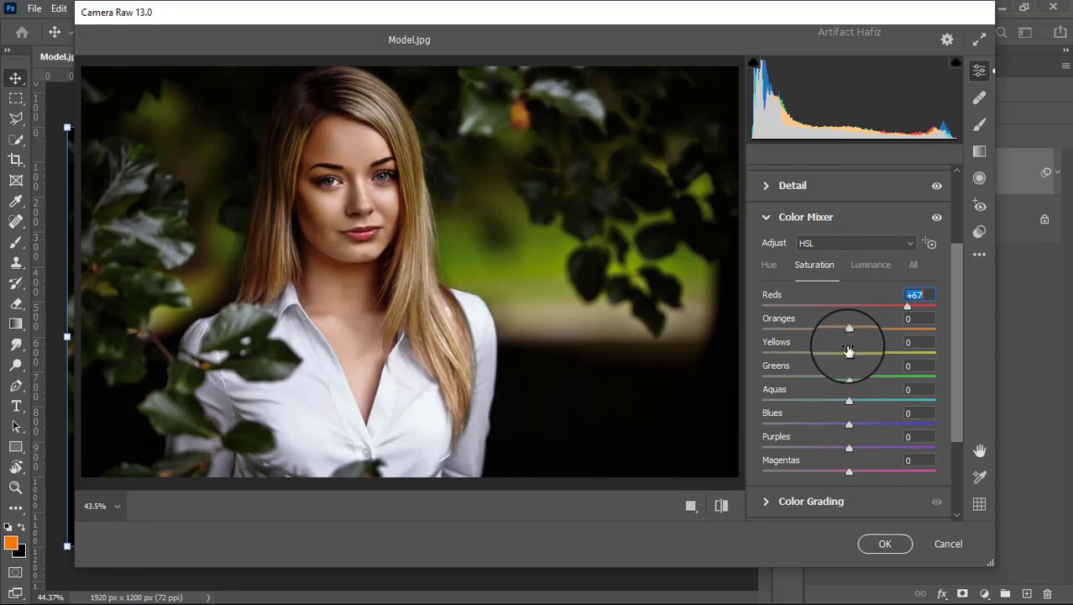
{"action": "left_click_drag", "start_coordinate": [849, 330], "coordinate": [849, 335]}
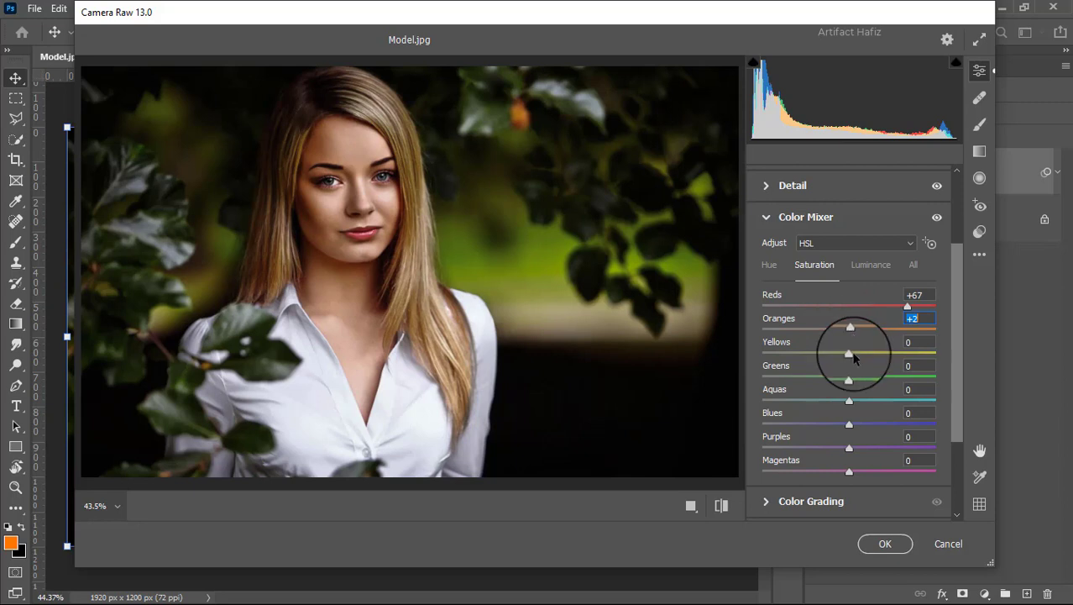
{"action": "left_click", "coordinate": [849, 353]}
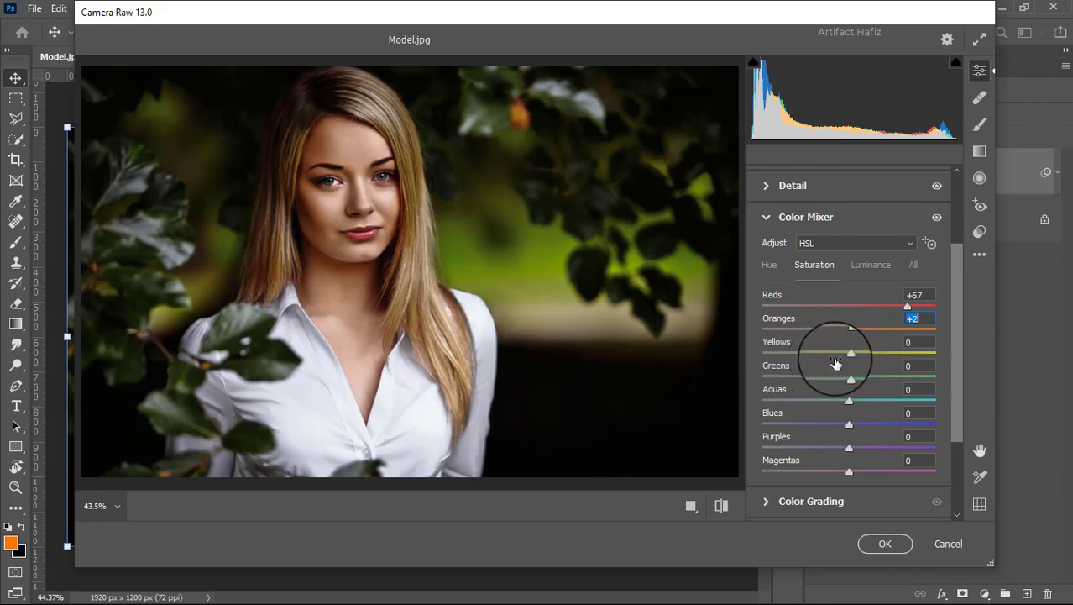
{"action": "left_click_drag", "start_coordinate": [849, 354], "coordinate": [752, 357]}
{"action": "left_click", "coordinate": [848, 379]}
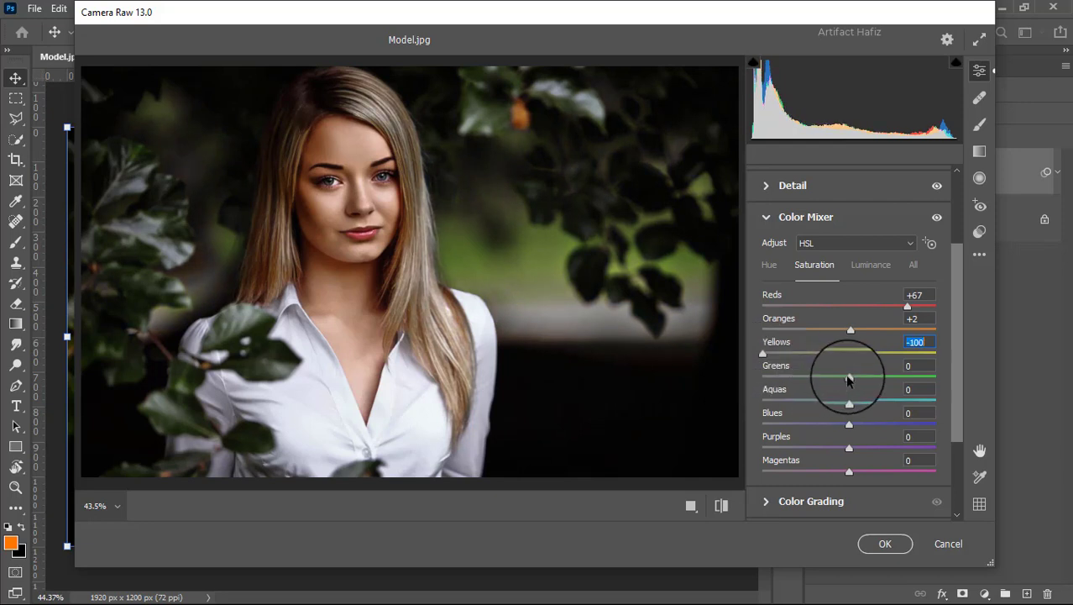
{"action": "mouse_move", "coordinate": [848, 380]}
{"action": "left_mouse_down"}
{"action": "mouse_move", "coordinate": [798, 377]}
{"action": "mouse_move", "coordinate": [844, 379]}
{"action": "left_mouse_up"}
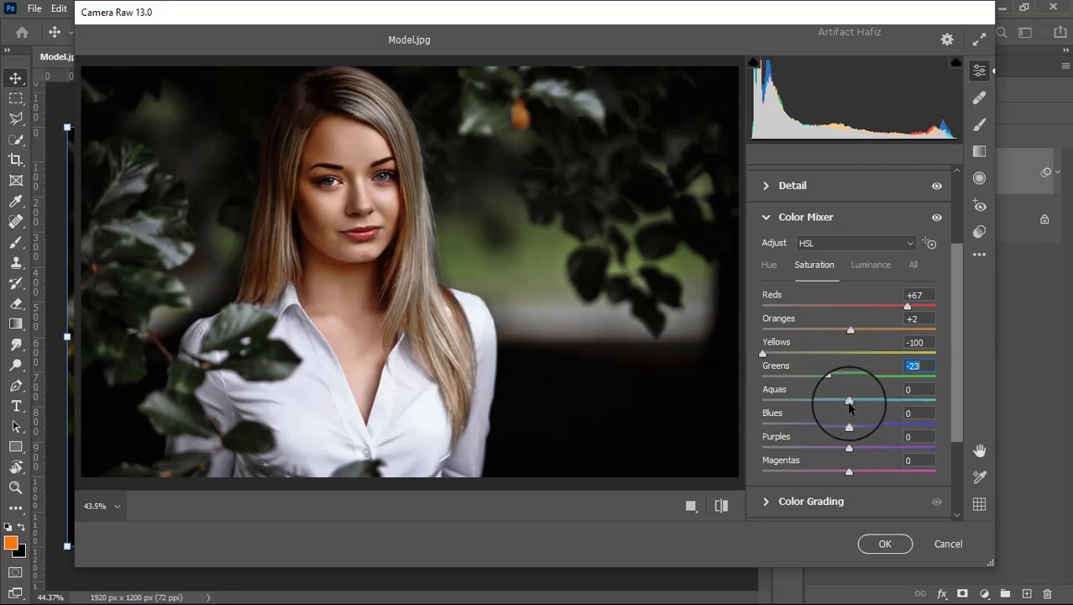
{"action": "left_click_drag", "start_coordinate": [849, 404], "coordinate": [861, 423]}
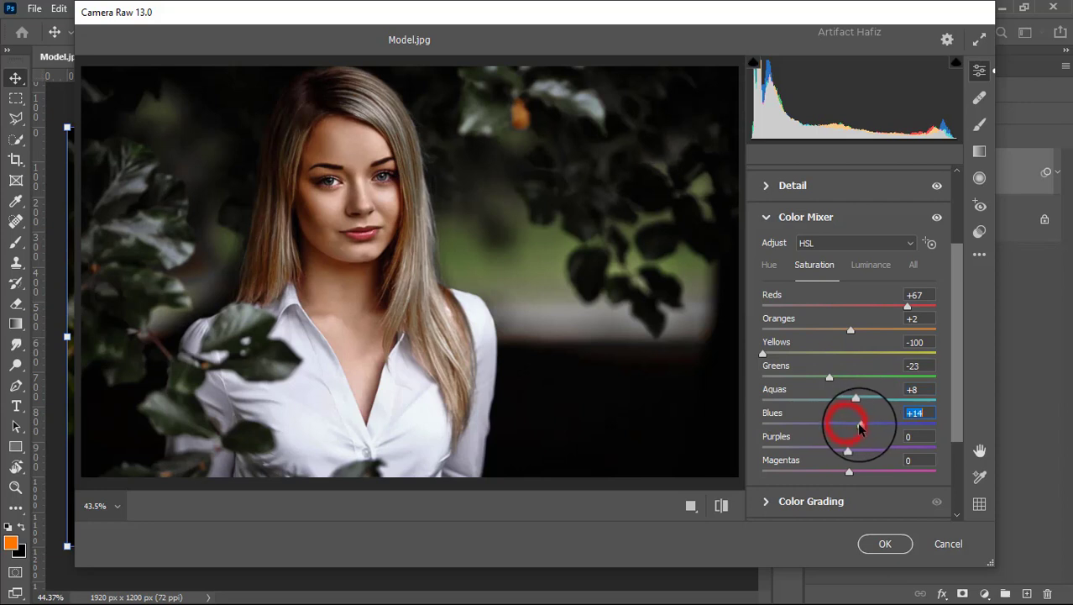
{"action": "left_click", "coordinate": [867, 264]}
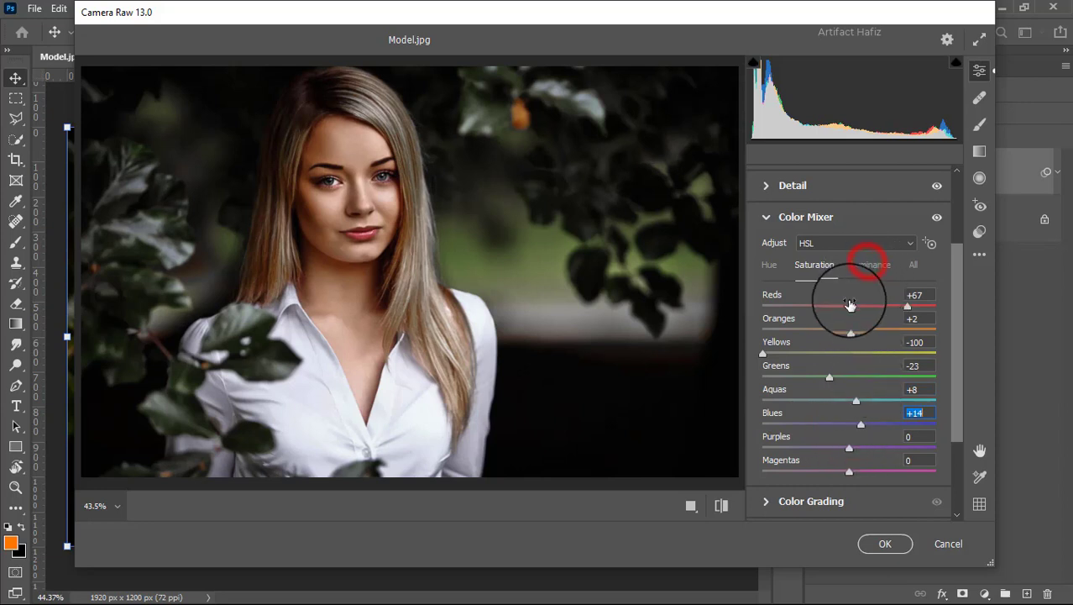
Raise HSL luminance: Reds and Oranges +8, Yellows +21, Greens +14
{"action": "left_click_drag", "start_coordinate": [849, 328], "coordinate": [860, 329]}
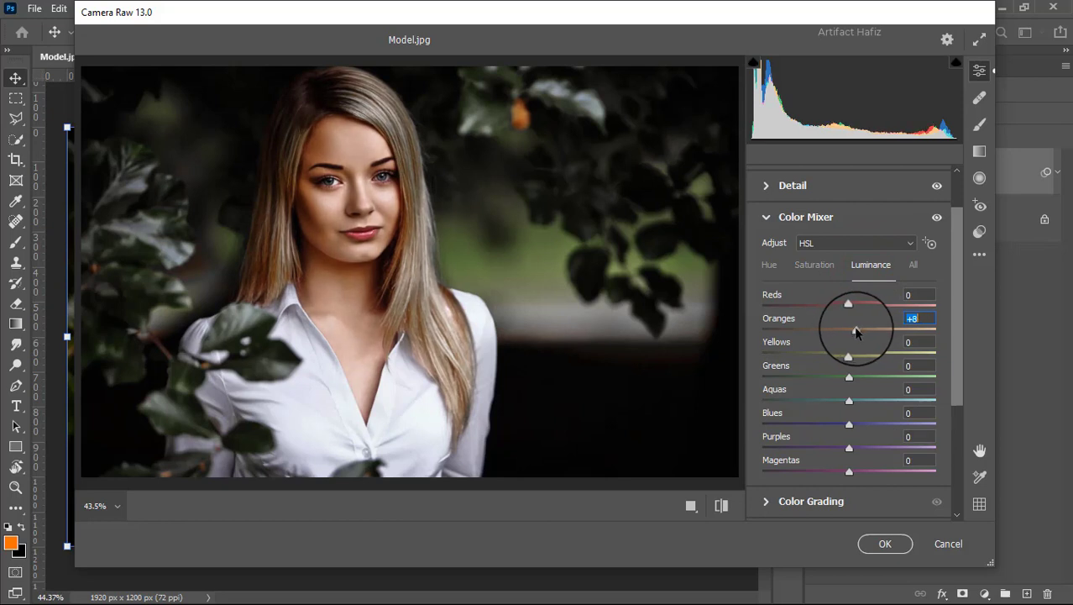
{"action": "mouse_move", "coordinate": [860, 329]}
{"action": "left_mouse_down"}
{"action": "mouse_move", "coordinate": [847, 307]}
{"action": "mouse_move", "coordinate": [867, 309]}
{"action": "mouse_move", "coordinate": [856, 306]}
{"action": "left_mouse_up"}
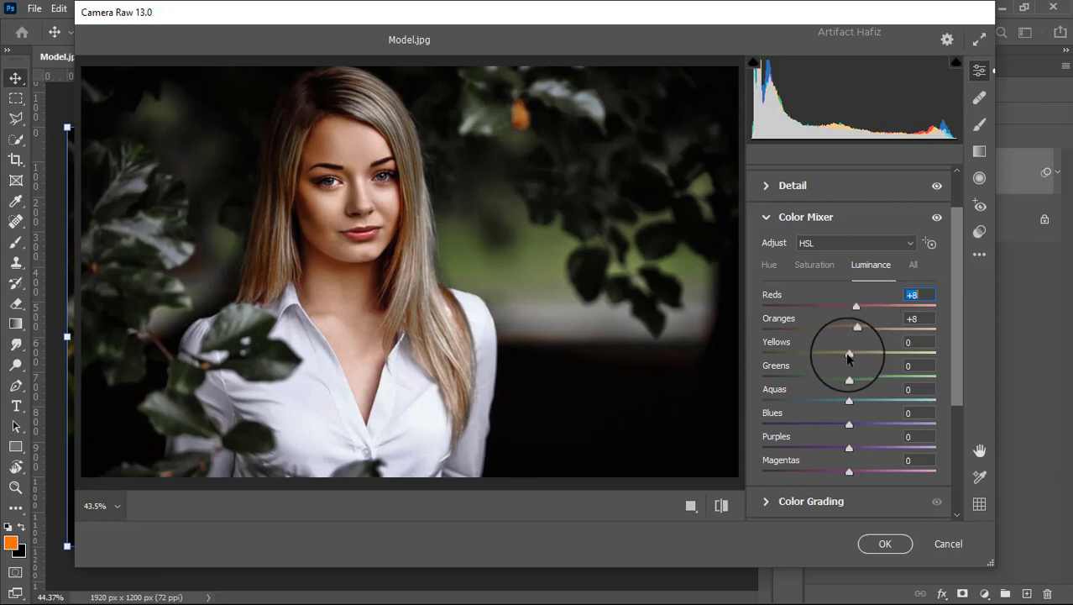
{"action": "mouse_move", "coordinate": [849, 353]}
{"action": "left_mouse_down"}
{"action": "mouse_move", "coordinate": [869, 354]}
{"action": "mouse_move", "coordinate": [881, 380]}
{"action": "mouse_move", "coordinate": [859, 380]}
{"action": "left_mouse_up"}
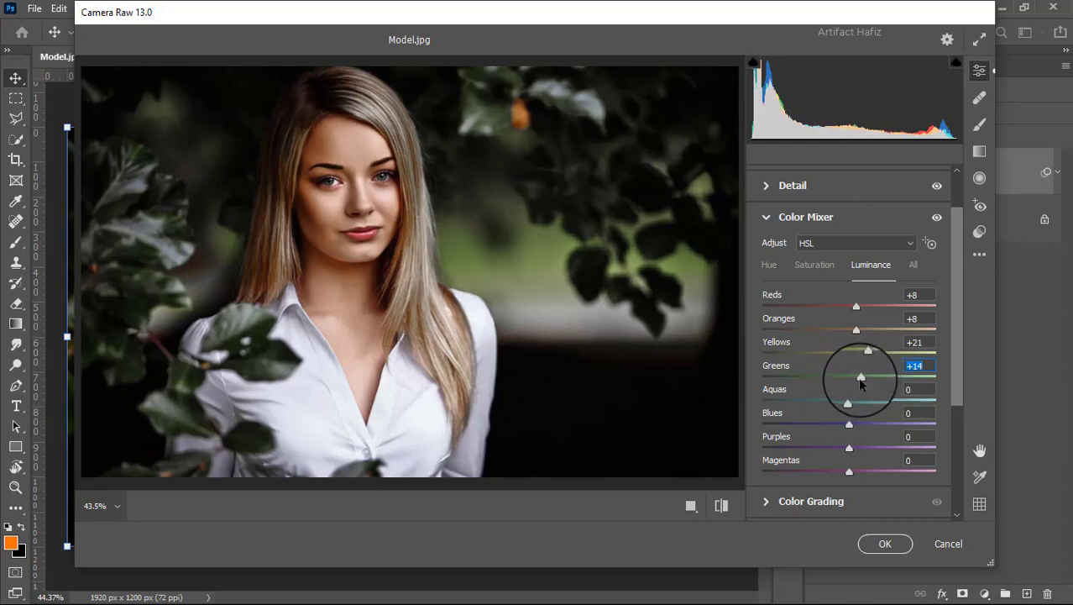
{"action": "scroll", "coordinate": [858, 381], "scroll_direction": "down", "scroll_amount": 2}
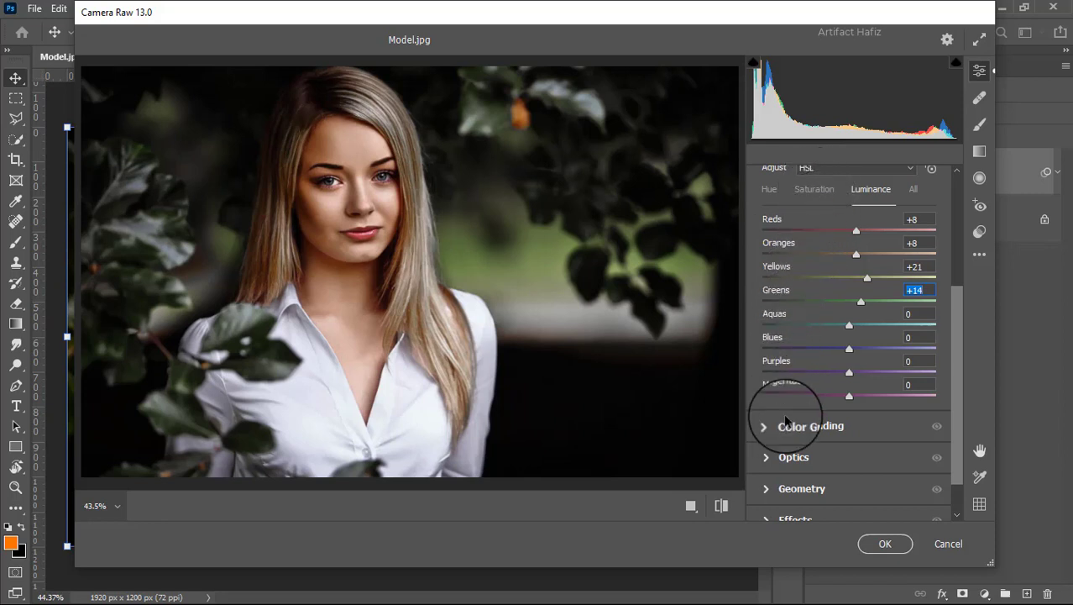
{"action": "left_click", "coordinate": [814, 176]}
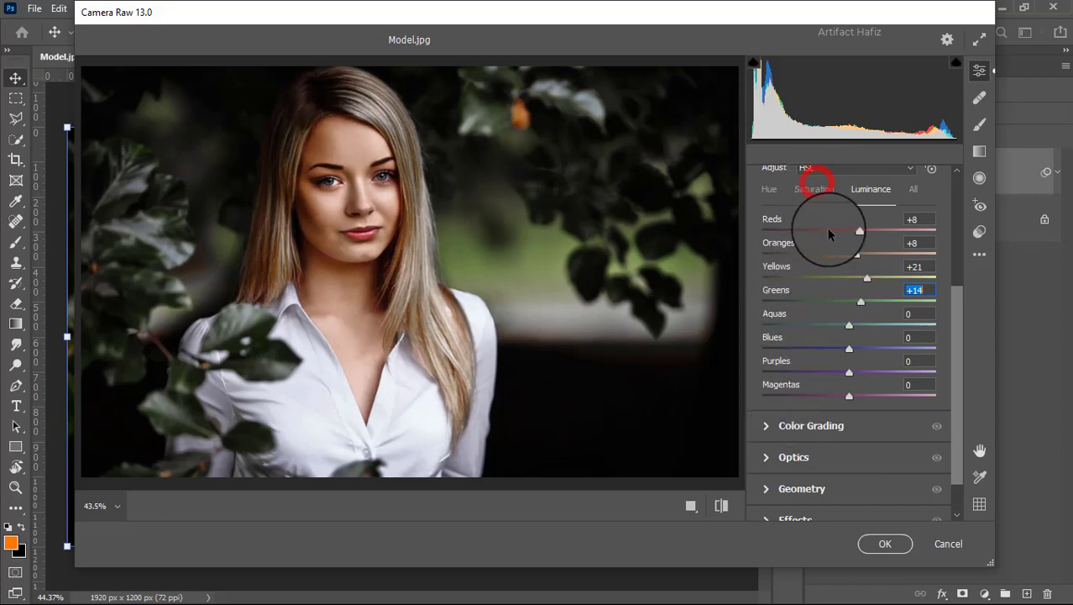
Drop Greens saturation to -58, then shift hue: Greens -26, Yellows +15
{"action": "left_click", "coordinate": [828, 304]}
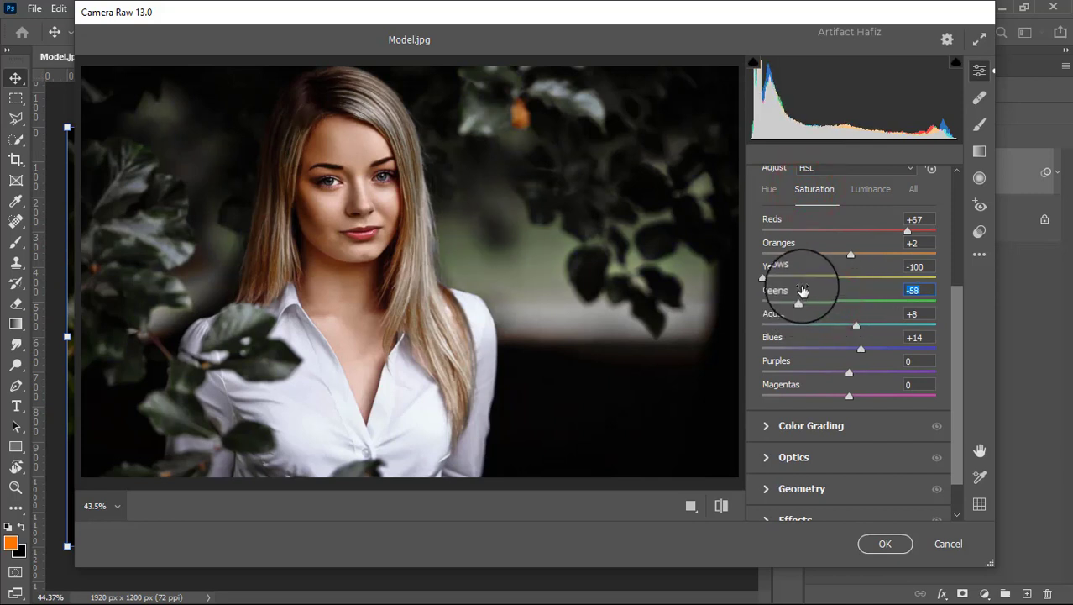
{"action": "left_click", "coordinate": [769, 191]}
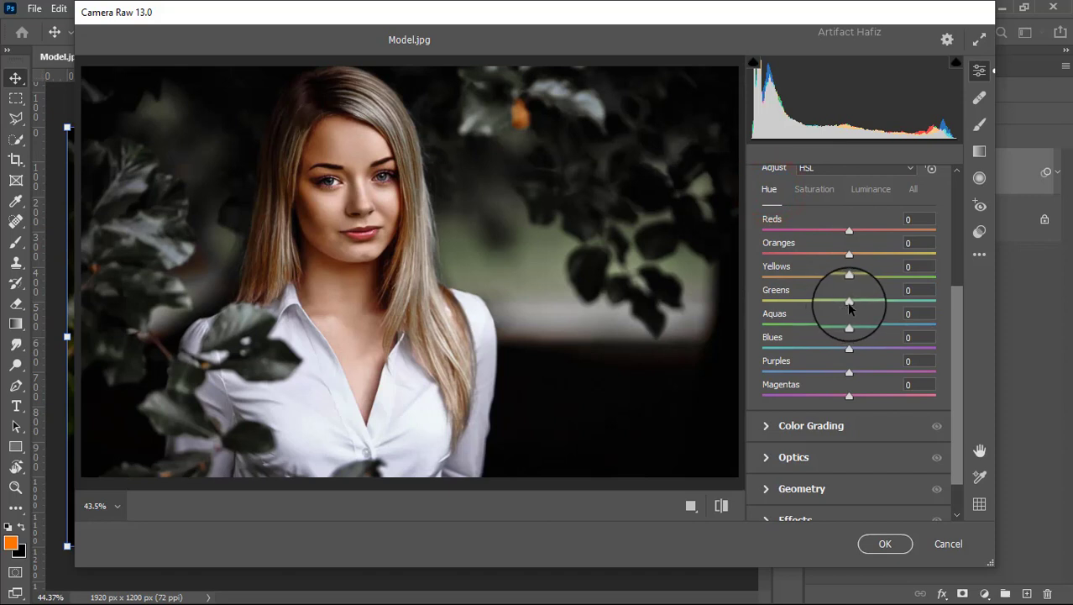
{"action": "left_click_drag", "start_coordinate": [850, 303], "coordinate": [812, 322]}
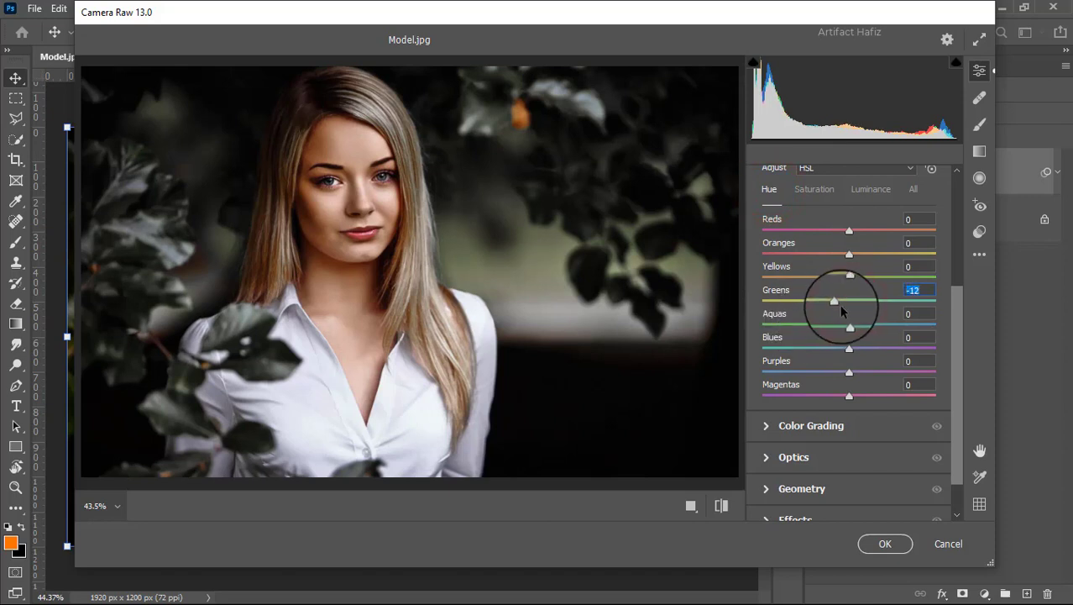
{"action": "mouse_move", "coordinate": [851, 276]}
{"action": "left_mouse_down"}
{"action": "mouse_move", "coordinate": [873, 296]}
{"action": "mouse_move", "coordinate": [864, 255]}
{"action": "left_mouse_up"}
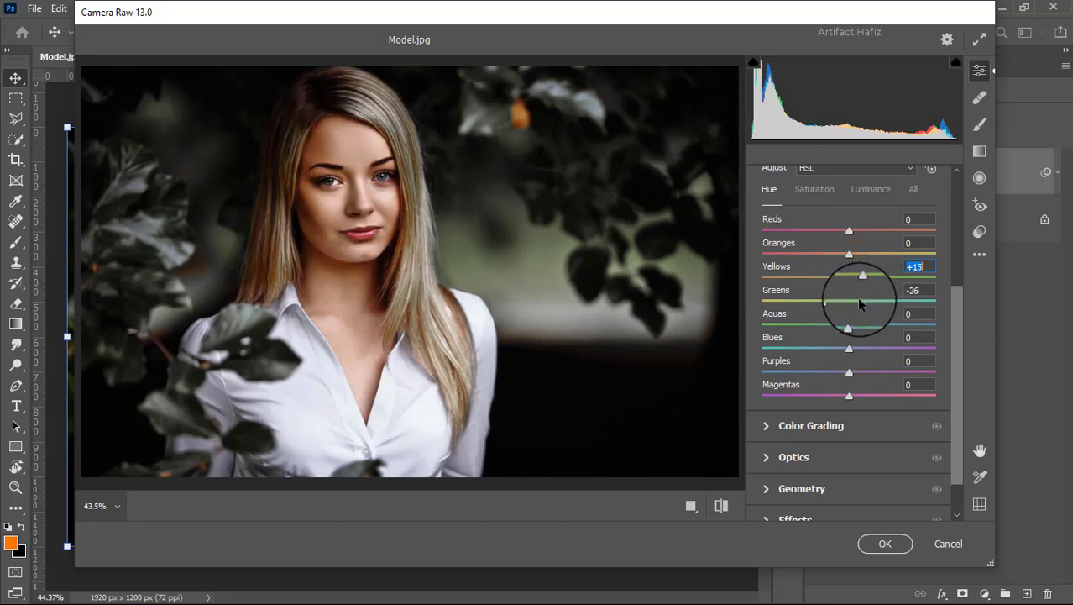
{"action": "scroll", "coordinate": [865, 255], "scroll_direction": "down", "scroll_amount": 1}
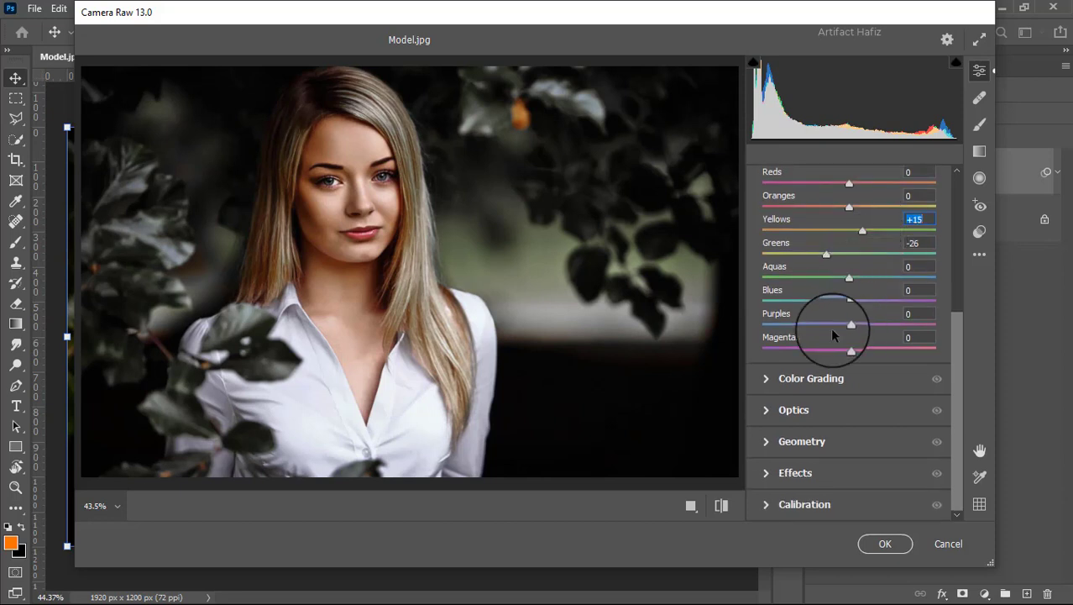
{"action": "left_click", "coordinate": [767, 380]}
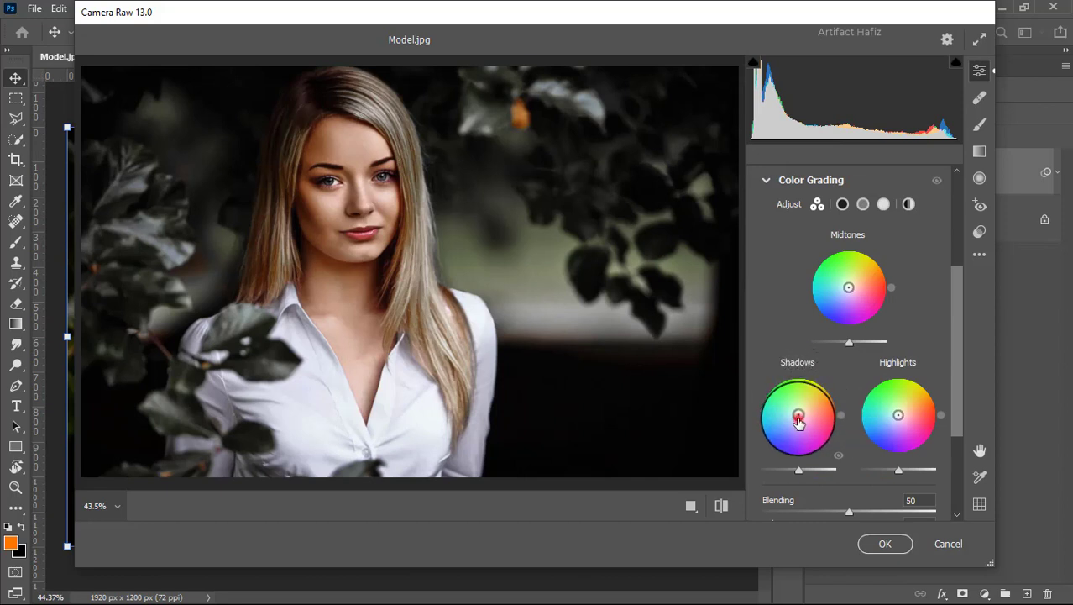
In Color Grading, tint the shadows blue and give the highlights a faint teal cast
{"action": "left_click_drag", "start_coordinate": [797, 415], "coordinate": [746, 371]}
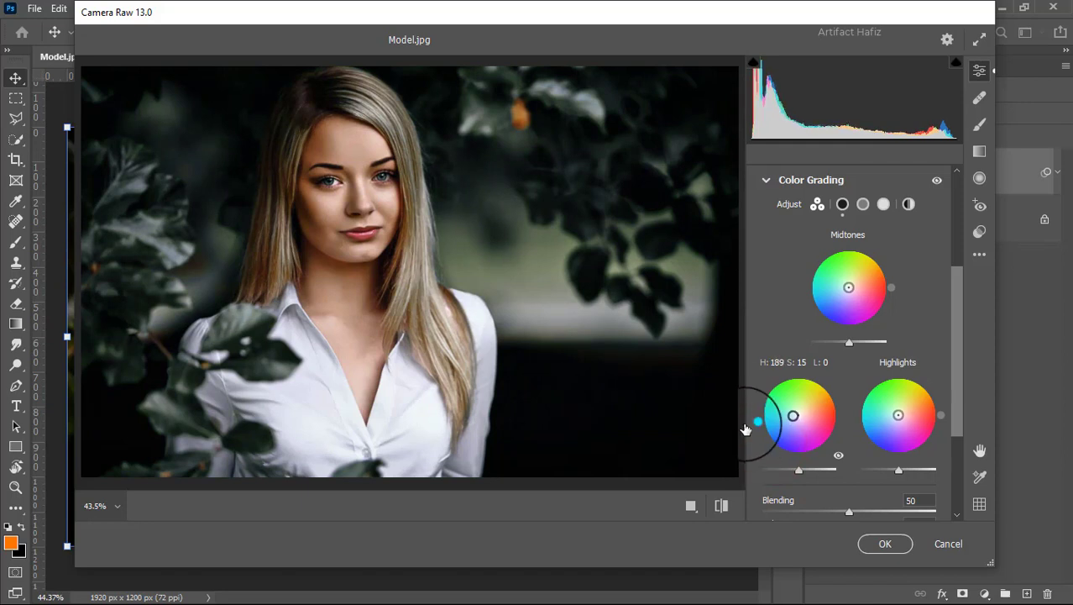
{"action": "left_click_drag", "start_coordinate": [745, 371], "coordinate": [738, 472]}
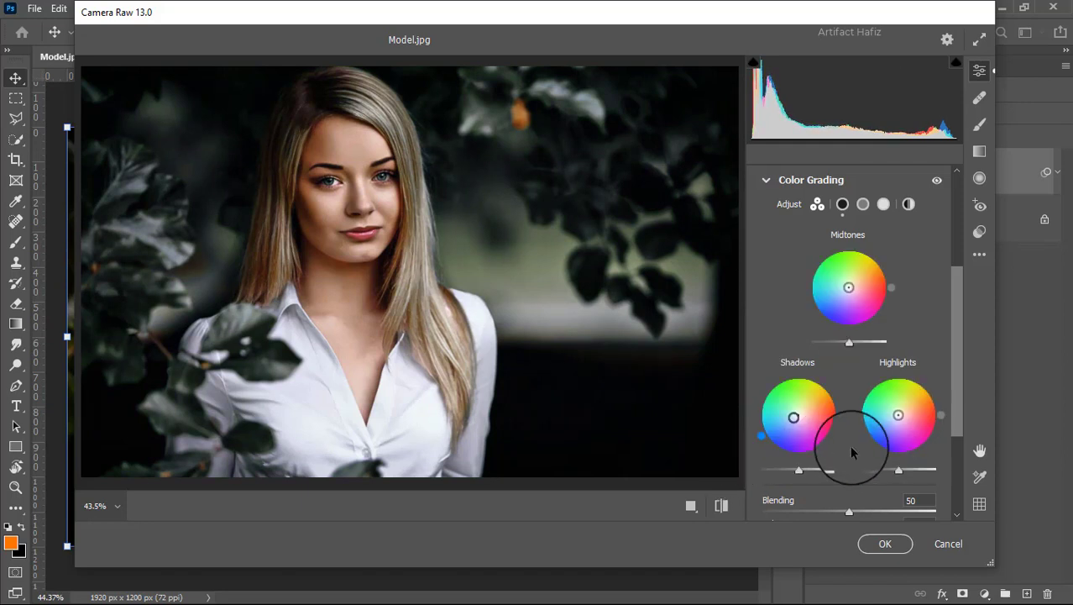
{"action": "left_click_drag", "start_coordinate": [899, 415], "coordinate": [900, 413]}
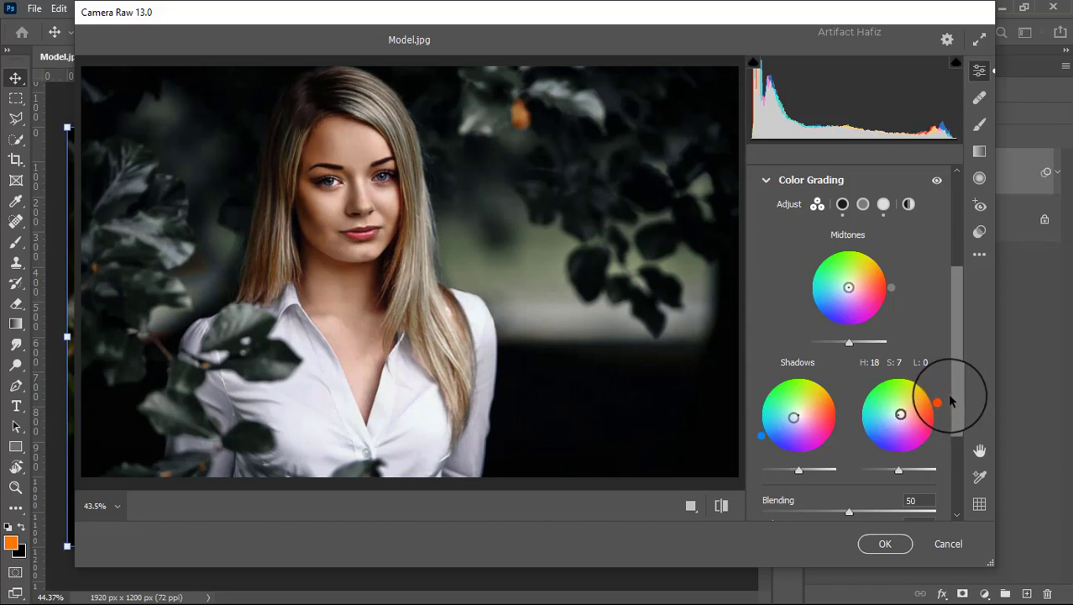
{"action": "mouse_move", "coordinate": [939, 406]}
{"action": "left_mouse_down"}
{"action": "mouse_move", "coordinate": [974, 382]}
{"action": "mouse_move", "coordinate": [857, 388]}
{"action": "left_mouse_up"}
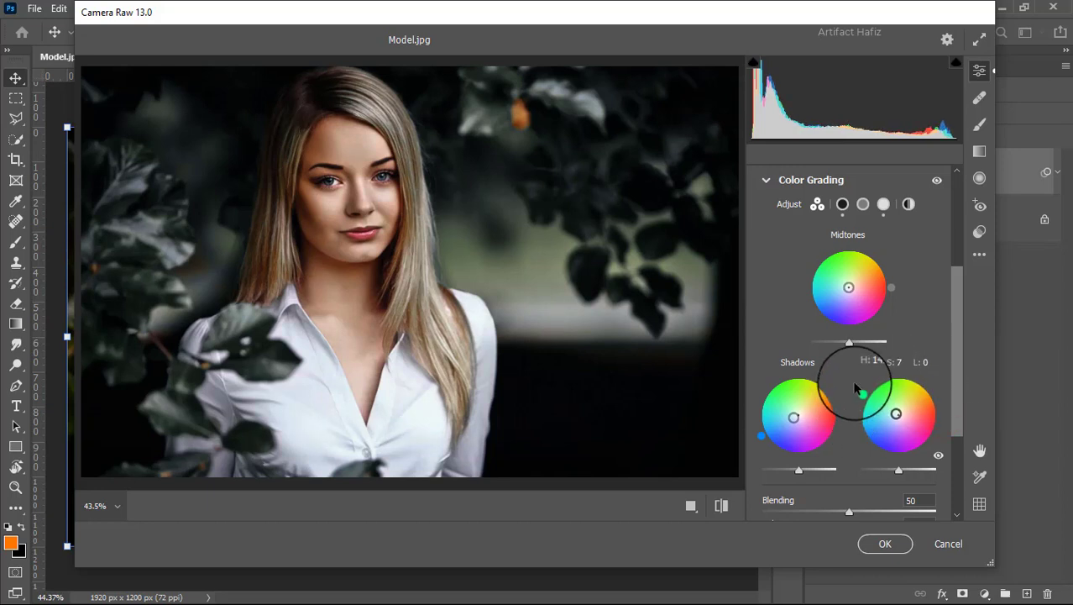
{"action": "scroll", "coordinate": [850, 382], "scroll_direction": "down", "scroll_amount": 3}
{"action": "scroll", "coordinate": [850, 383], "scroll_direction": "down", "scroll_amount": 1}
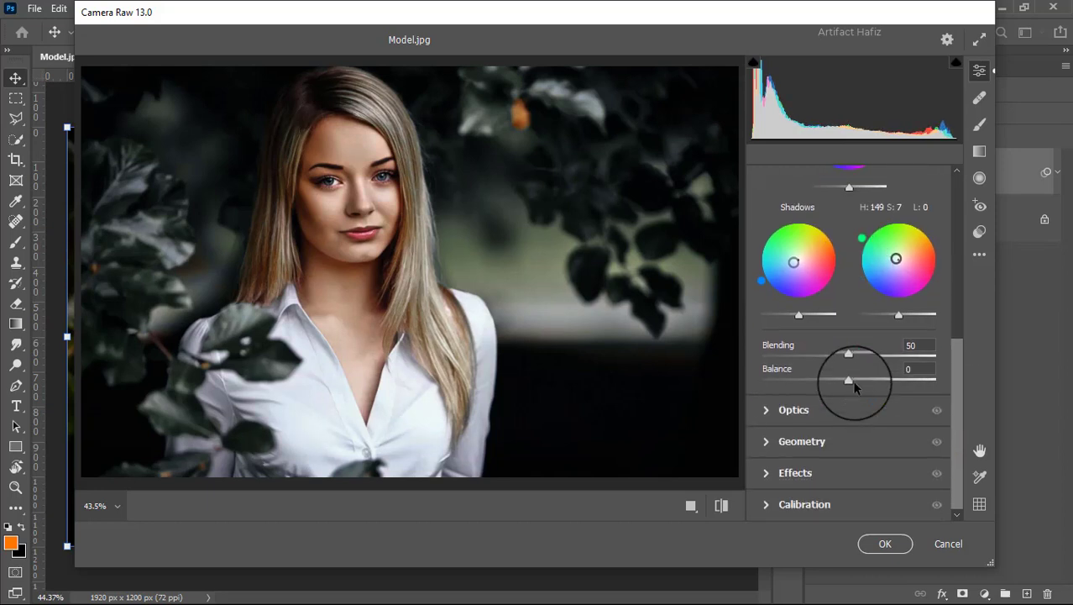
Set calibration saturation Red -19, Green +5, Blue +10, and apply the filter
{"action": "left_click", "coordinate": [765, 506]}
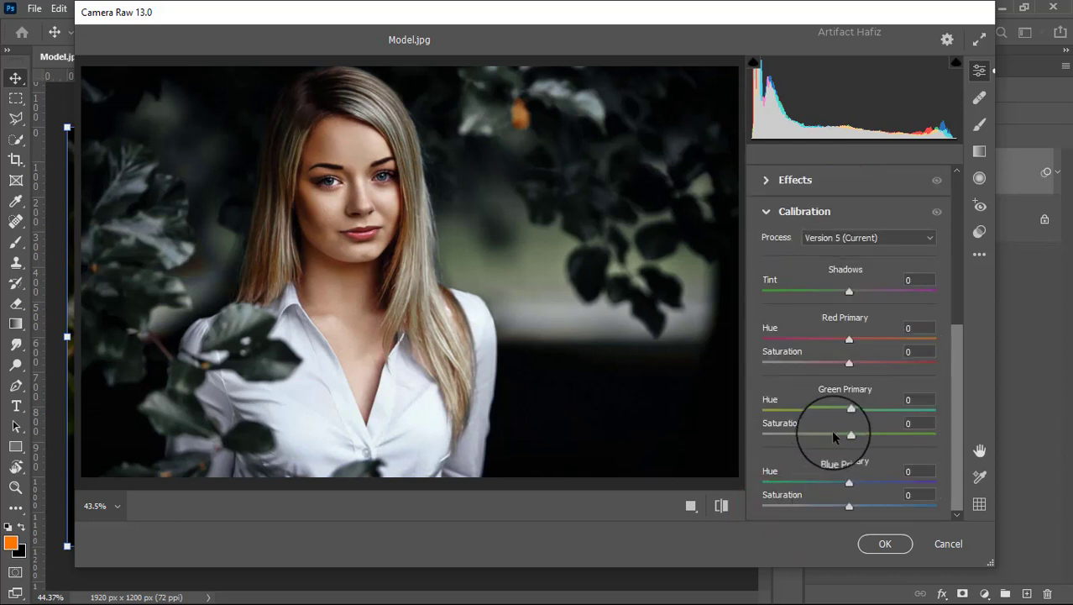
{"action": "left_click_drag", "start_coordinate": [851, 361], "coordinate": [833, 369]}
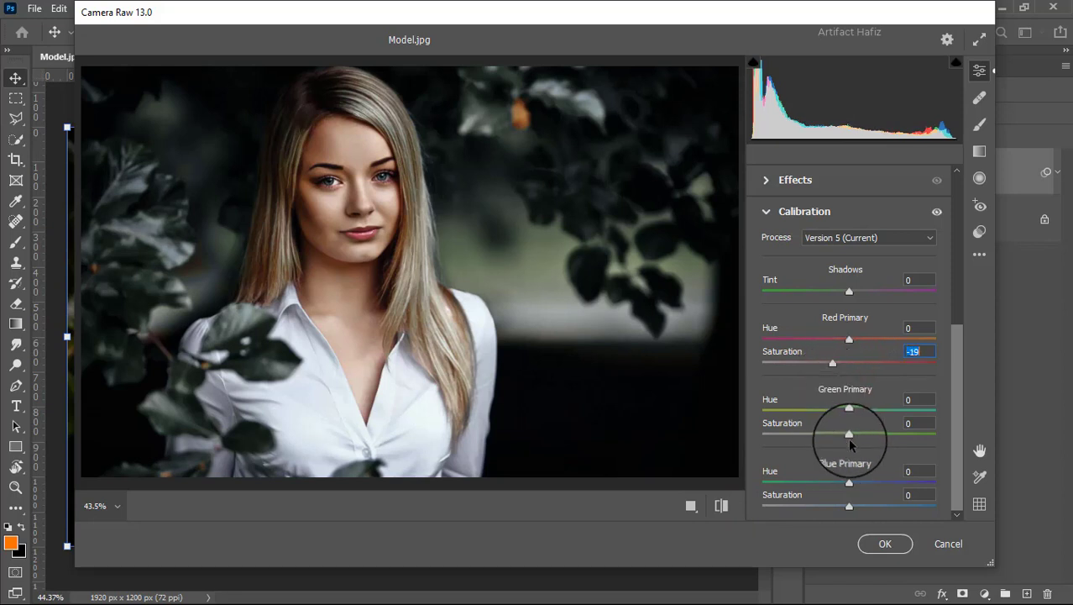
{"action": "left_click_drag", "start_coordinate": [849, 435], "coordinate": [854, 435]}
{"action": "left_click_drag", "start_coordinate": [849, 505], "coordinate": [857, 507]}
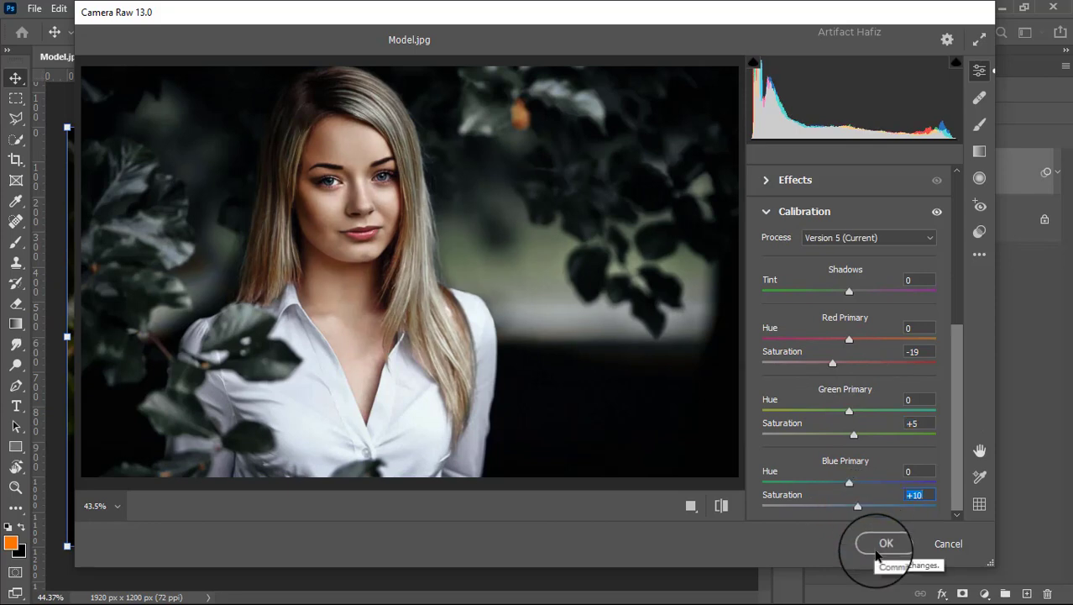
{"action": "left_click", "coordinate": [877, 550]}
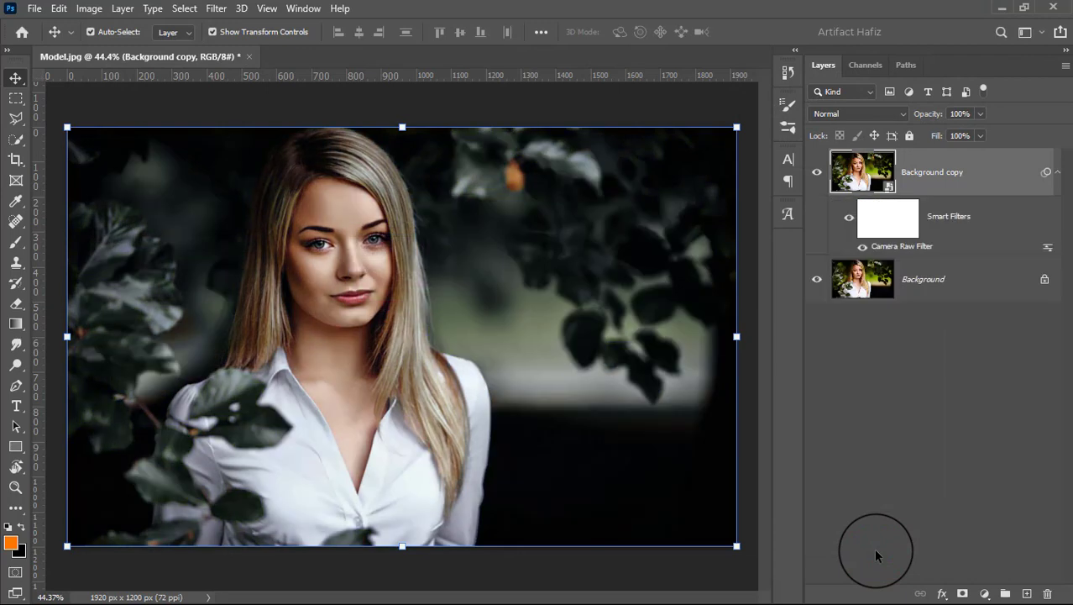
{"action": "left_click", "coordinate": [817, 172]}
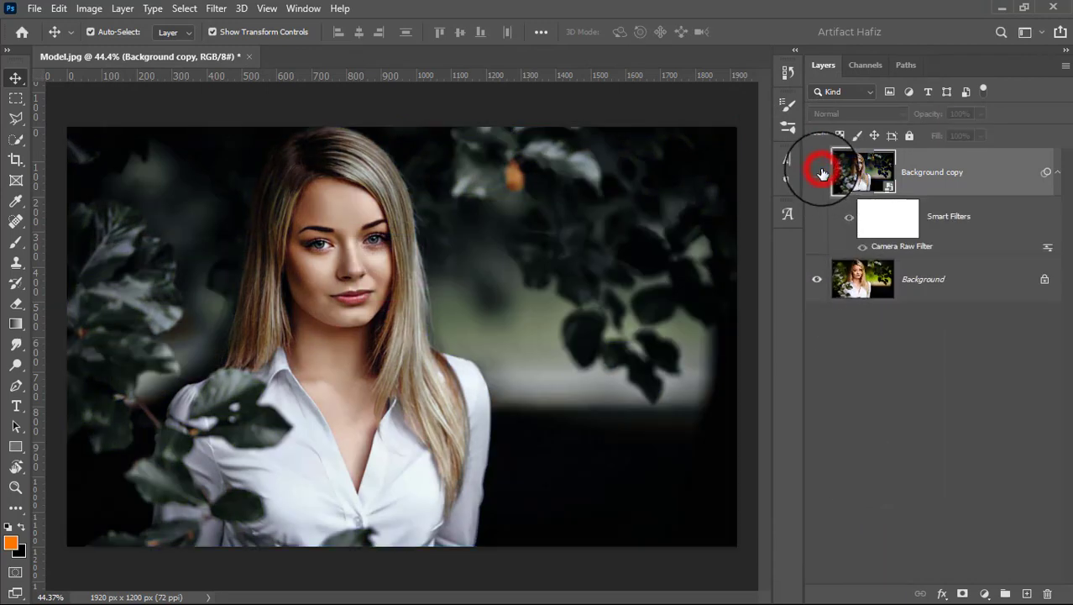
{"action": "left_click", "coordinate": [821, 173]}
{"action": "left_click", "coordinate": [821, 173]}
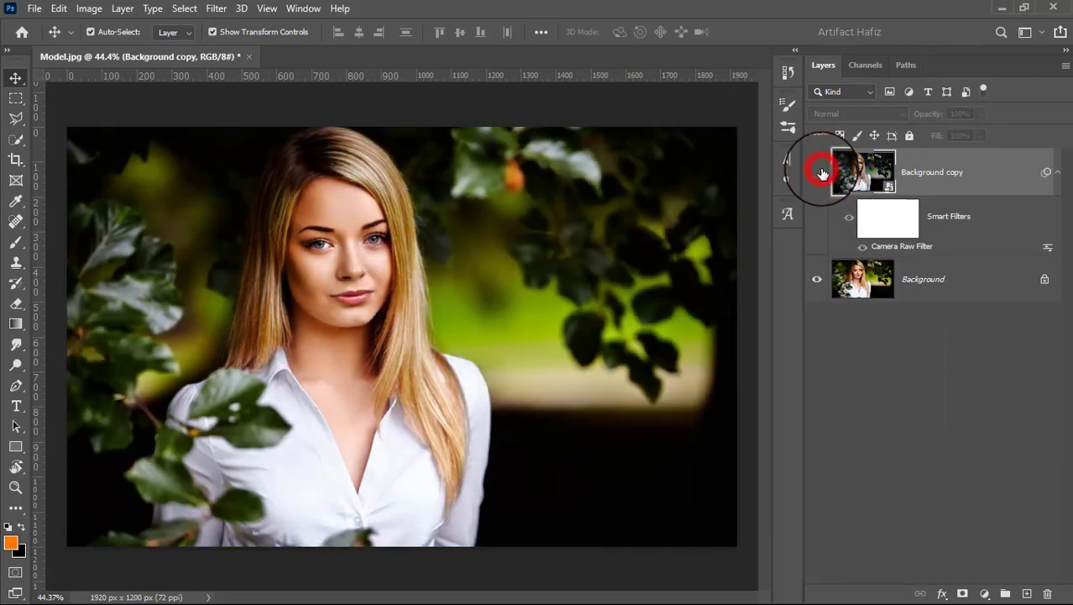
{"action": "left_click", "coordinate": [821, 173]}
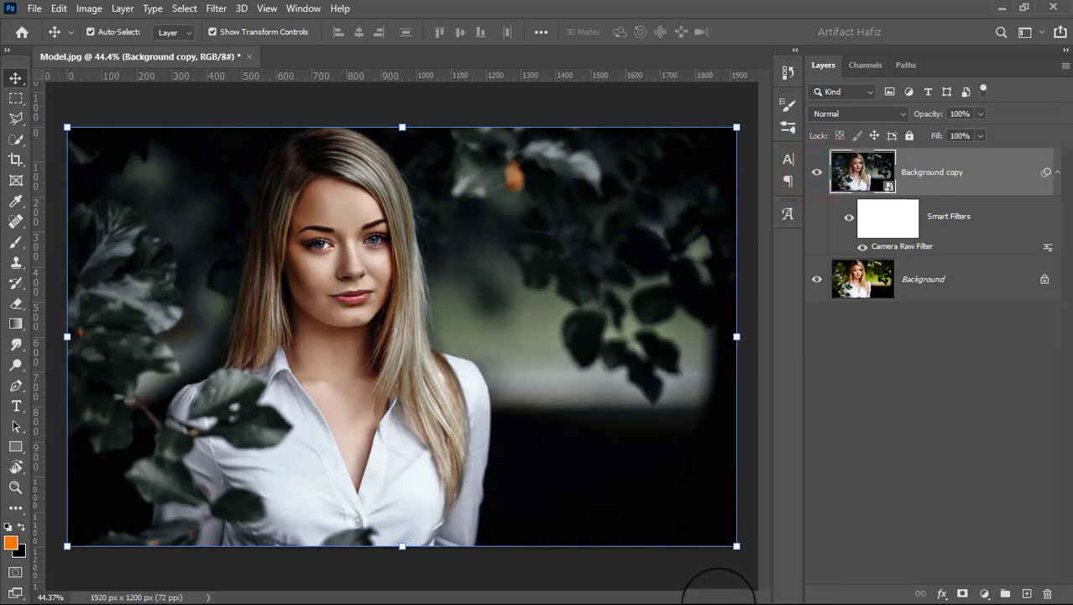